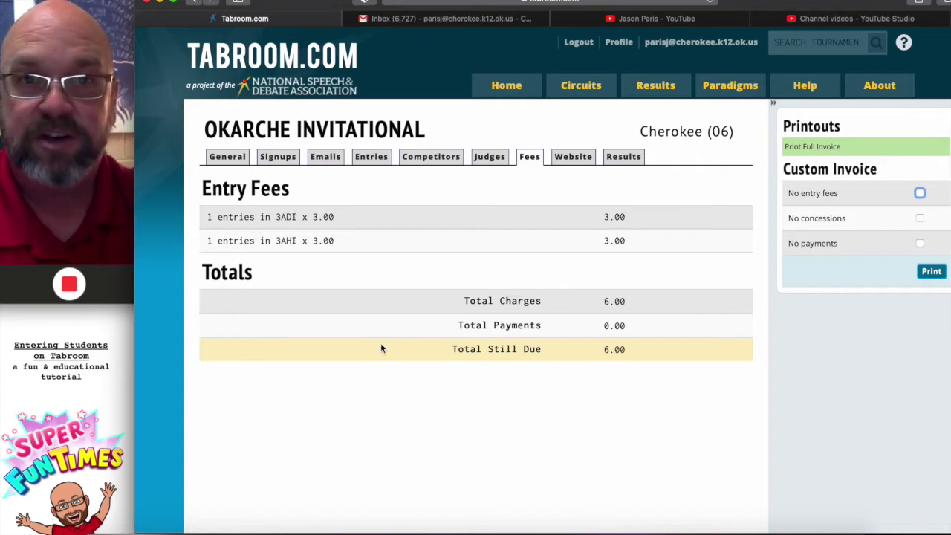
Review the full printable invoice, then return to the tournament fees page.
{"action": "left_click", "coordinate": [809, 149]}
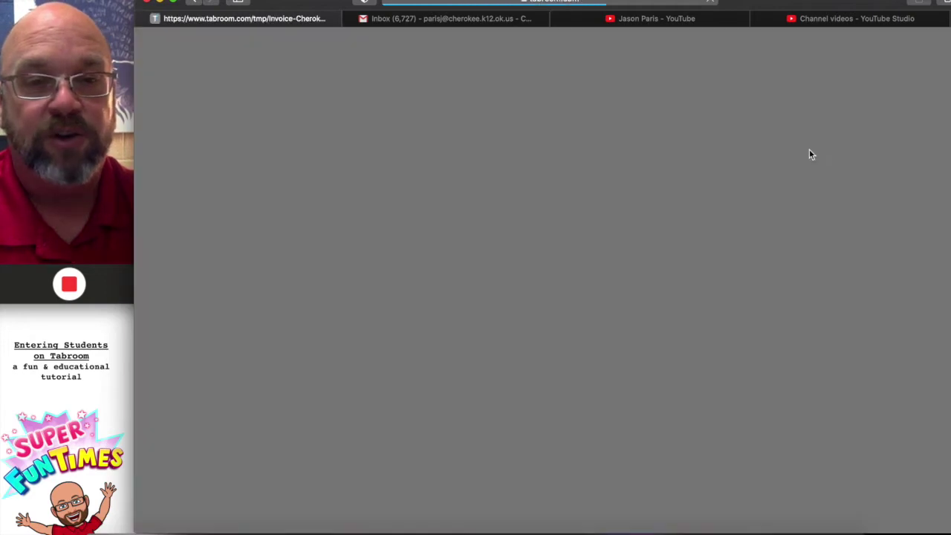
{"action": "scroll", "coordinate": [636, 294], "scroll_direction": "down", "scroll_amount": 5}
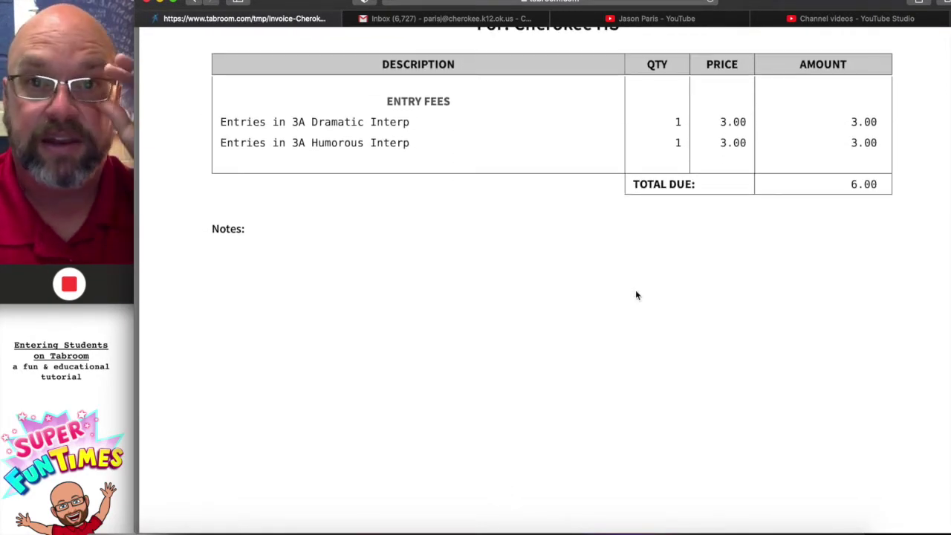
{"action": "scroll", "coordinate": [635, 295], "scroll_direction": "up", "scroll_amount": 6}
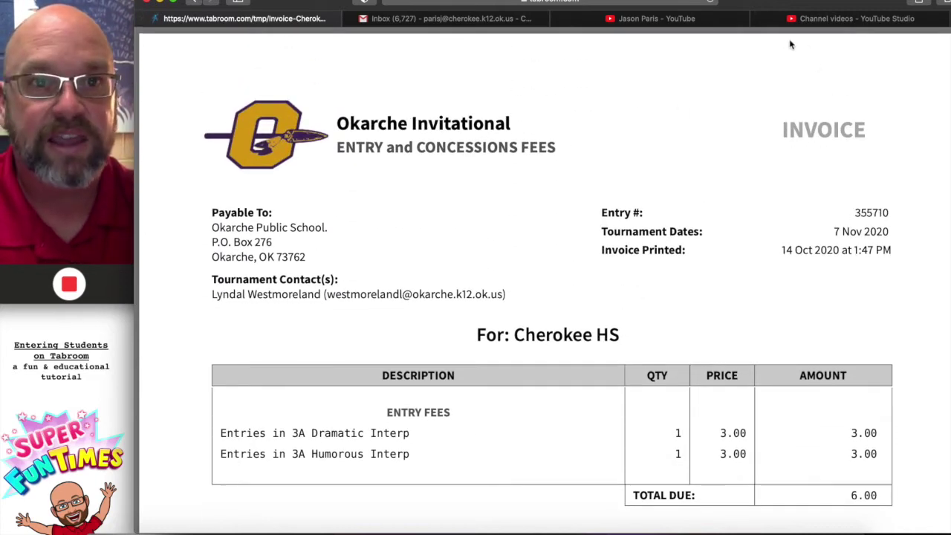
{"action": "left_click", "coordinate": [194, 2]}
{"action": "scroll", "coordinate": [500, 223], "scroll_direction": "down", "scroll_amount": 1}
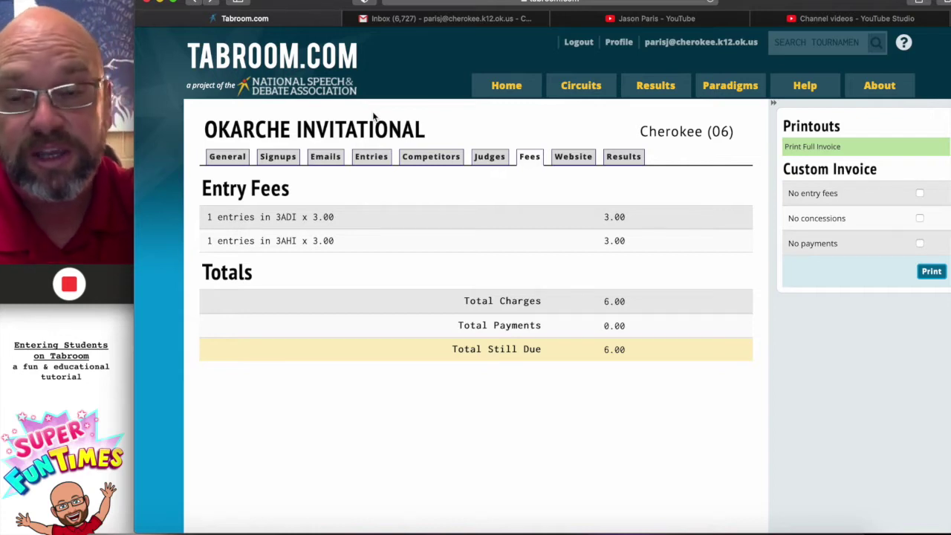
In the Signups settings, set the signup deadline date to 10/19/2020.
{"action": "left_click", "coordinate": [276, 162]}
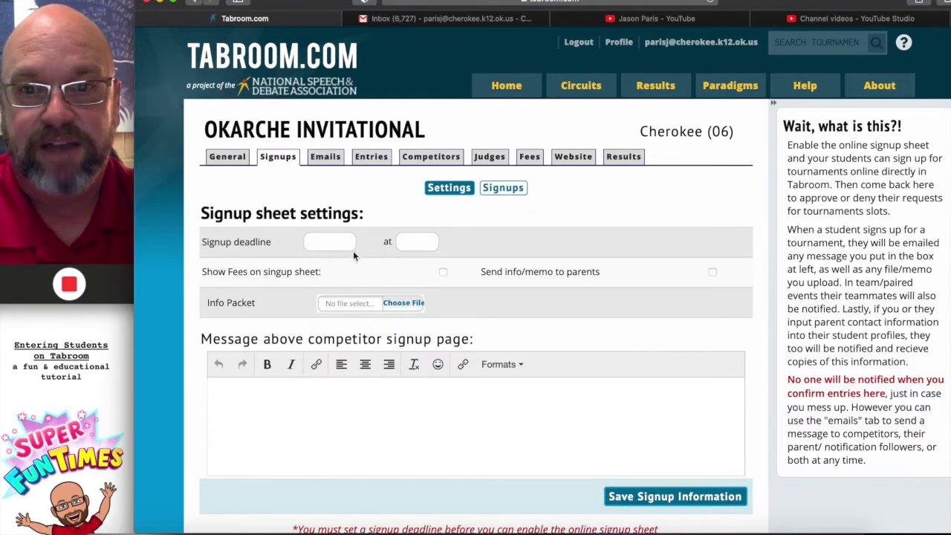
{"action": "left_click", "coordinate": [346, 244]}
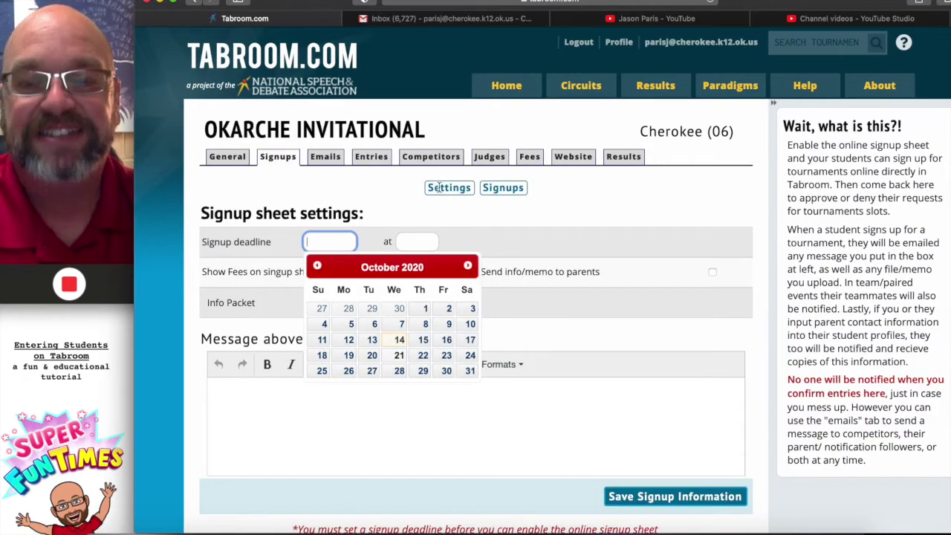
{"action": "left_click", "coordinate": [479, 222]}
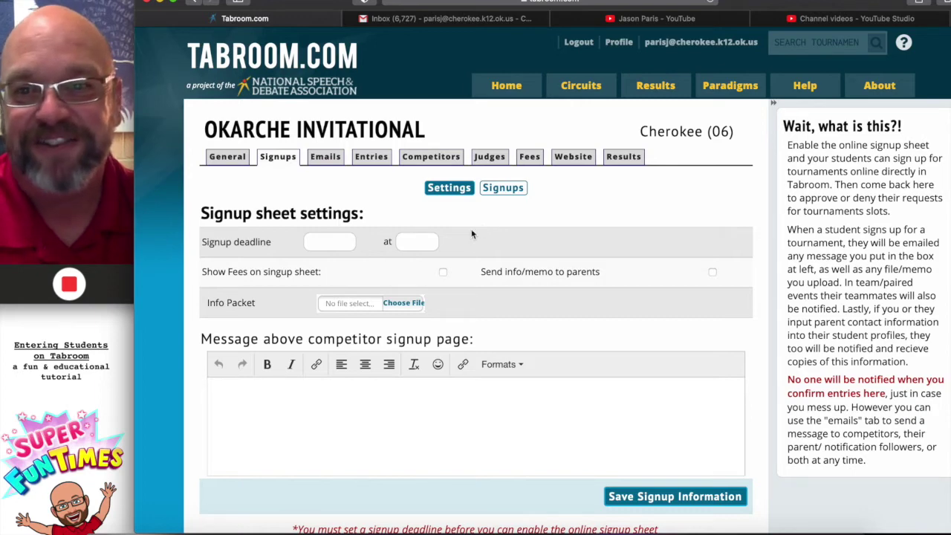
{"action": "left_click", "coordinate": [340, 245]}
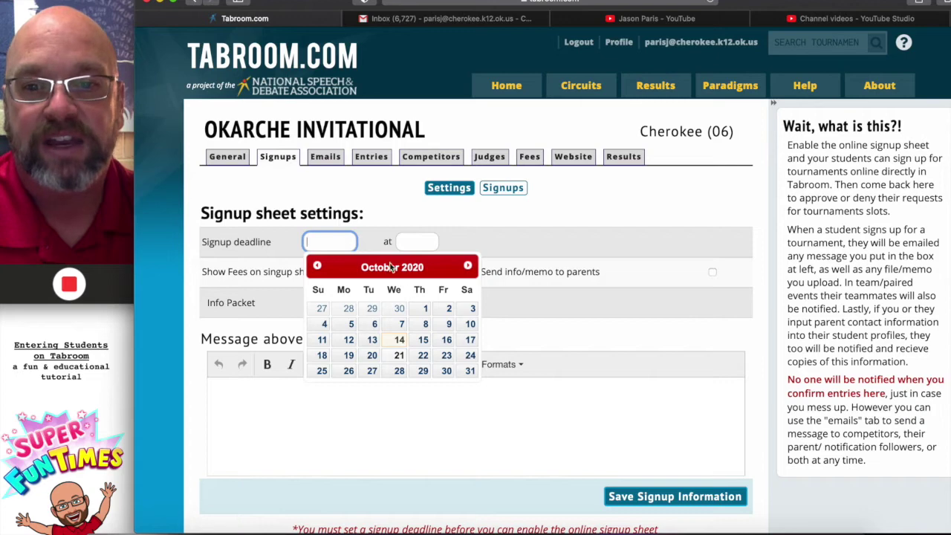
{"action": "left_click", "coordinate": [355, 358]}
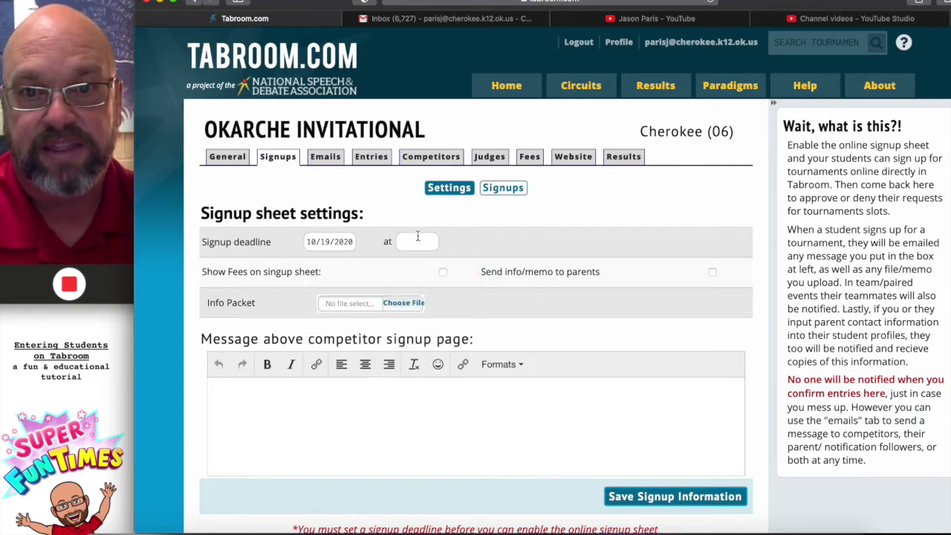
{"action": "left_click", "coordinate": [417, 242]}
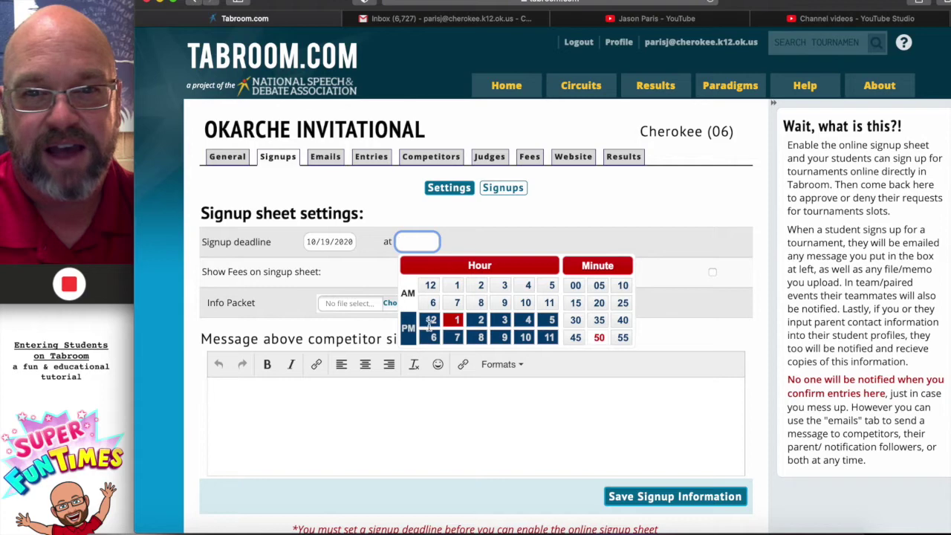
Set the deadline time to 1:50 PM and enable Show Fees on the signup sheet.
{"action": "left_click", "coordinate": [665, 320]}
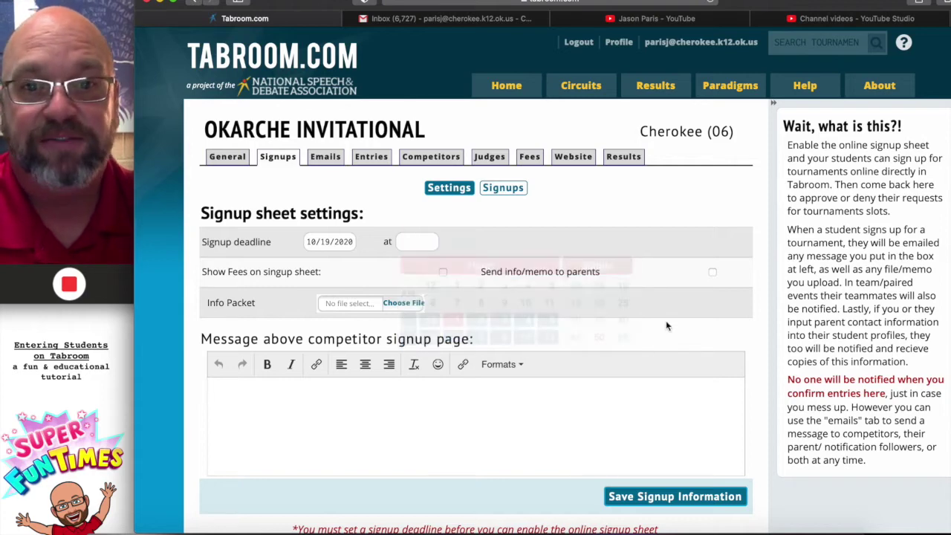
{"action": "left_click", "coordinate": [424, 235]}
{"action": "left_click", "coordinate": [457, 319]}
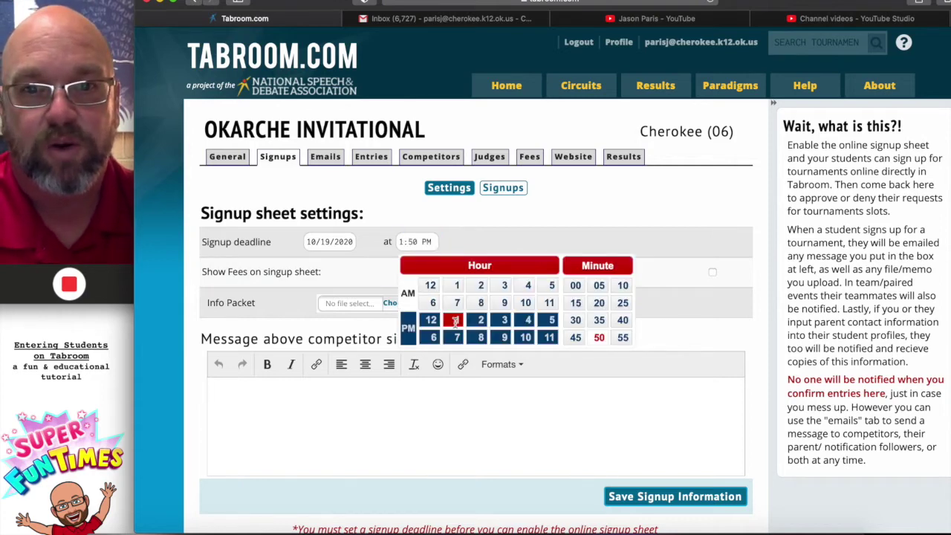
{"action": "left_click", "coordinate": [647, 280]}
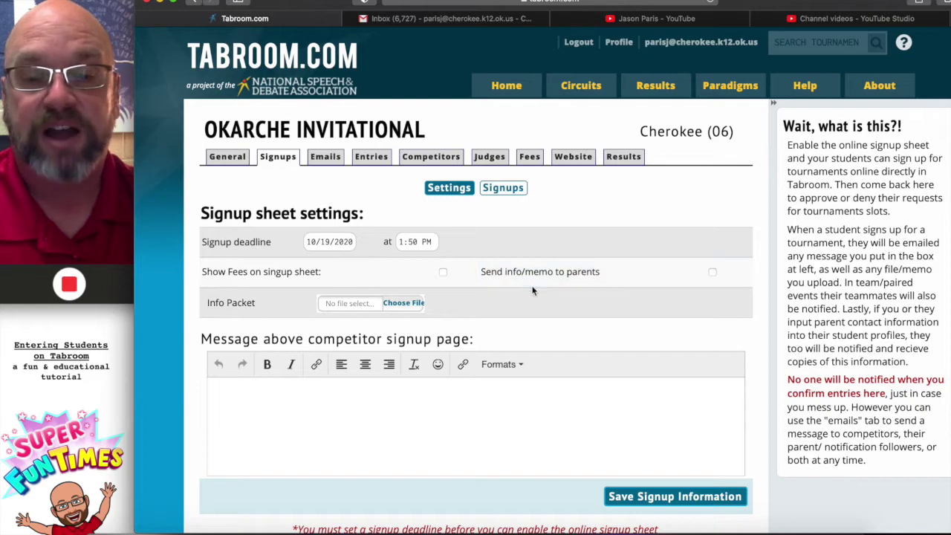
{"action": "left_click", "coordinate": [442, 273]}
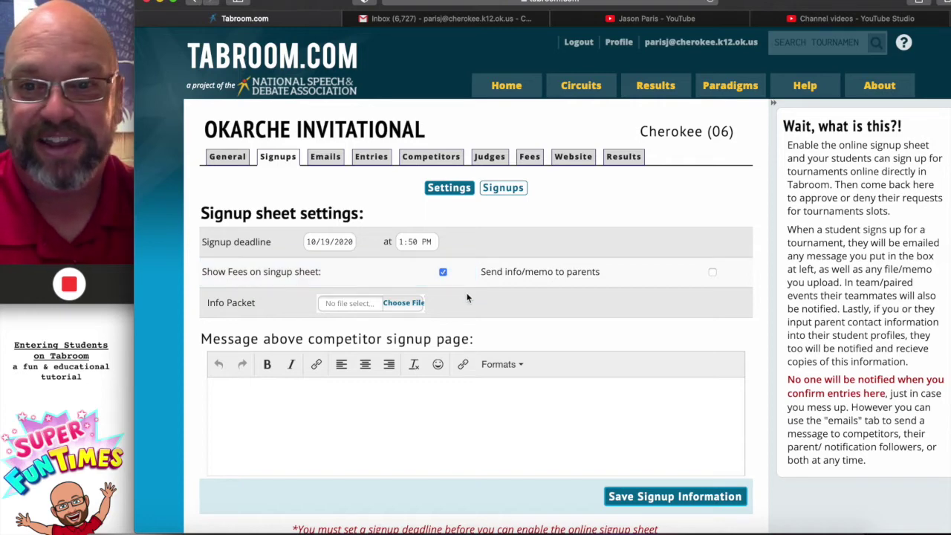
{"action": "scroll", "coordinate": [468, 298], "scroll_direction": "down", "scroll_amount": 1}
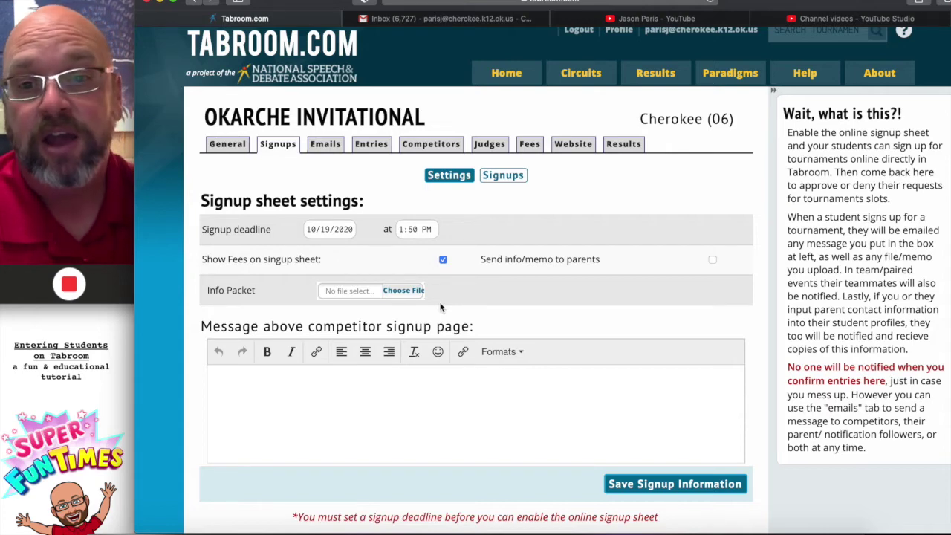
Attach 'Fake Okarche Information Sheet' from the Desktop as the info packet.
{"action": "left_click", "coordinate": [411, 290]}
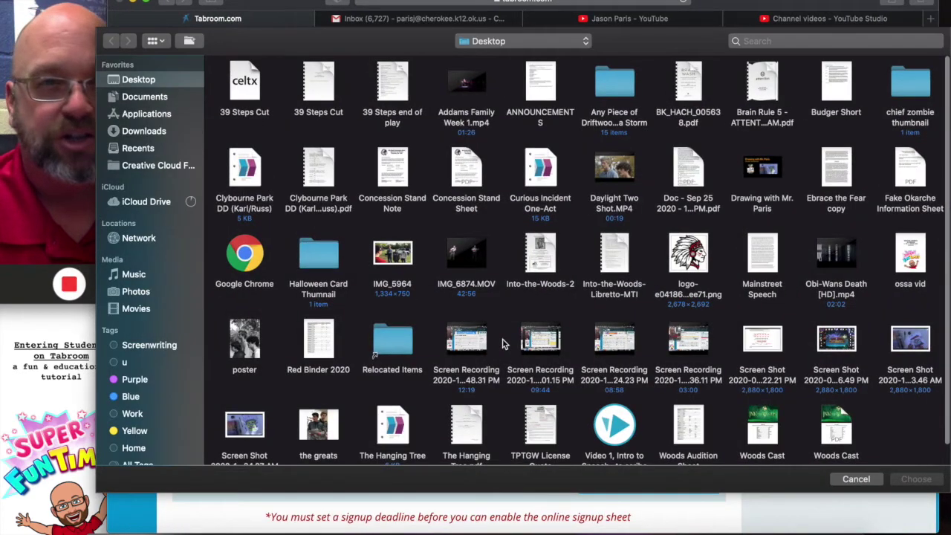
{"action": "scroll", "coordinate": [652, 317], "scroll_direction": "down", "scroll_amount": 2}
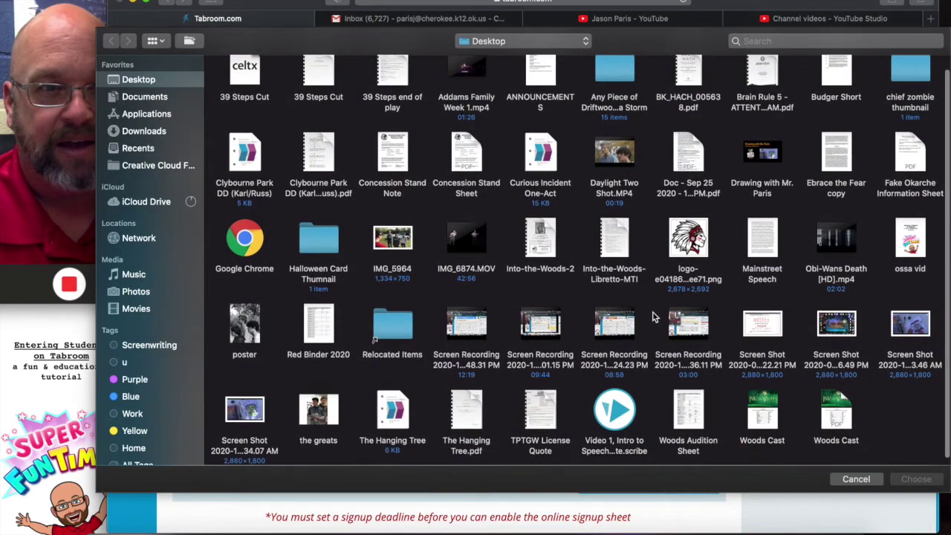
{"action": "left_click", "coordinate": [898, 160]}
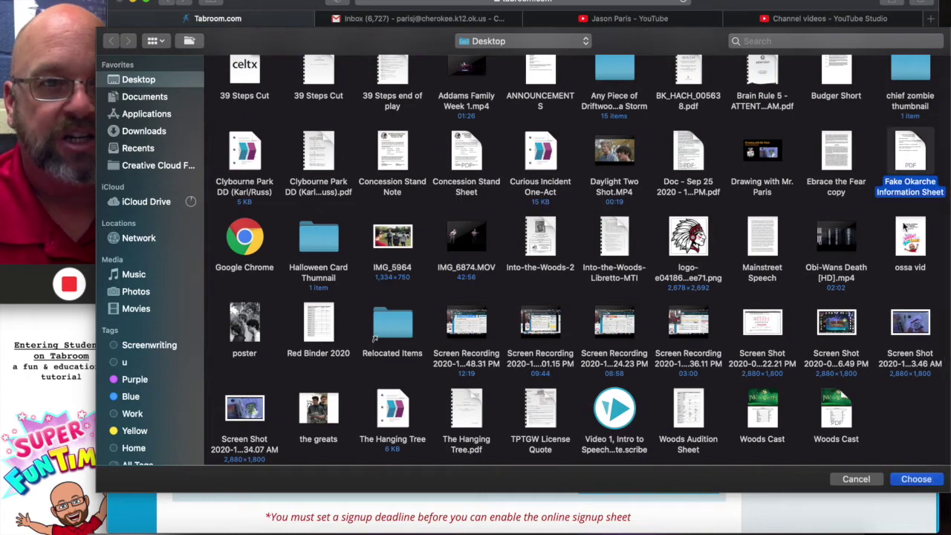
{"action": "left_click", "coordinate": [914, 479]}
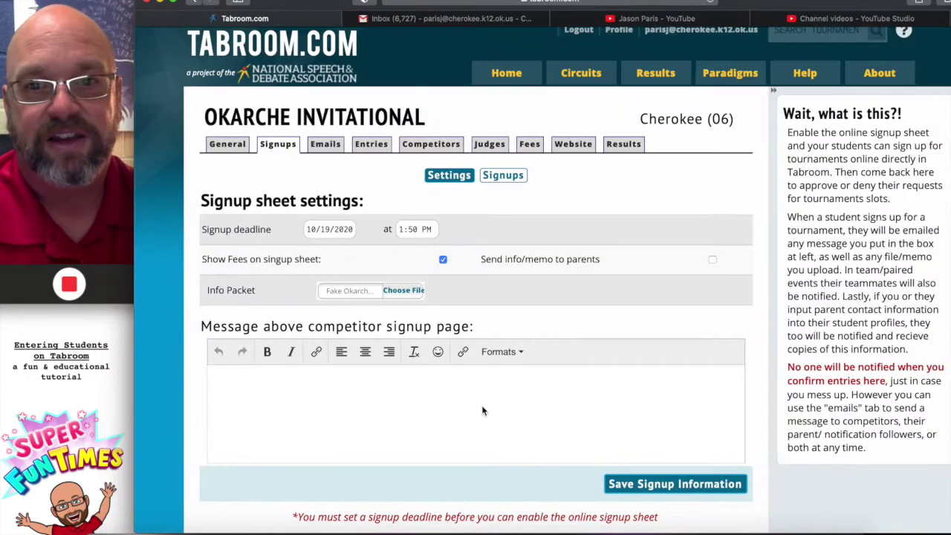
Write 'You Rock!' as the message above the competitor signup page.
{"action": "scroll", "coordinate": [481, 405], "scroll_direction": "down", "scroll_amount": 1}
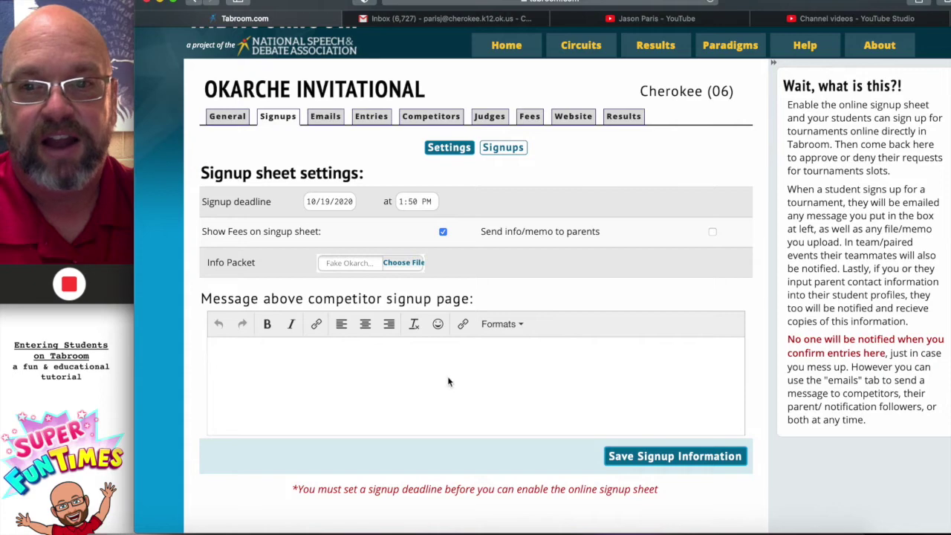
{"action": "left_click", "coordinate": [447, 379]}
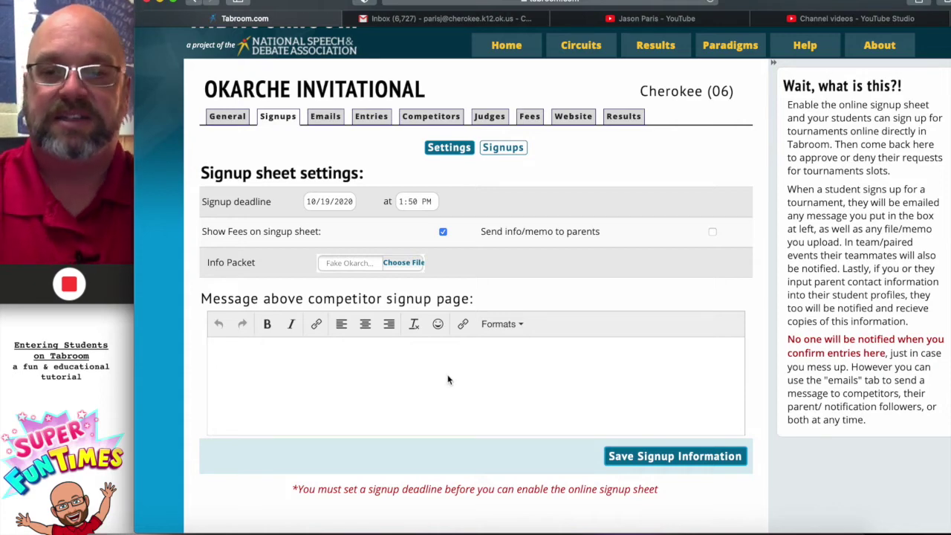
{"action": "type", "text": "You Rock!"}
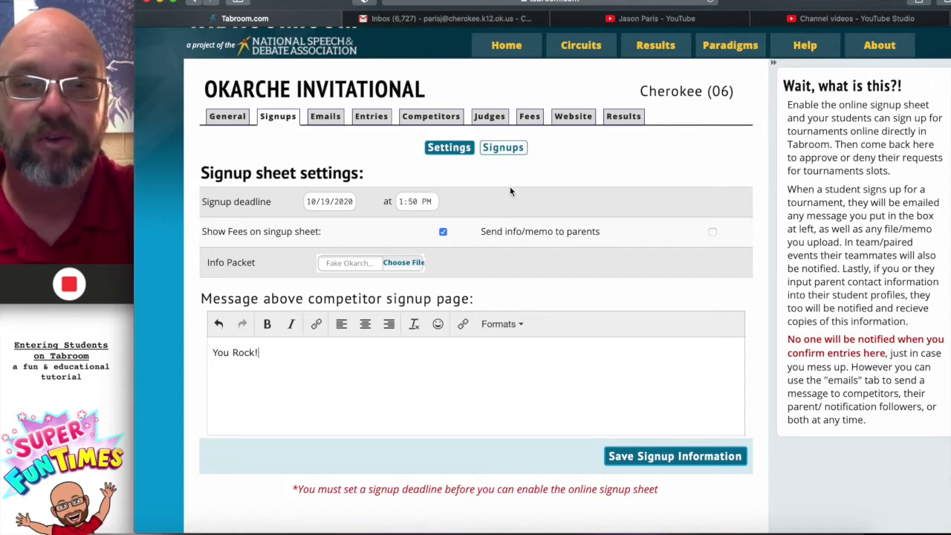
{"action": "left_click", "coordinate": [448, 148]}
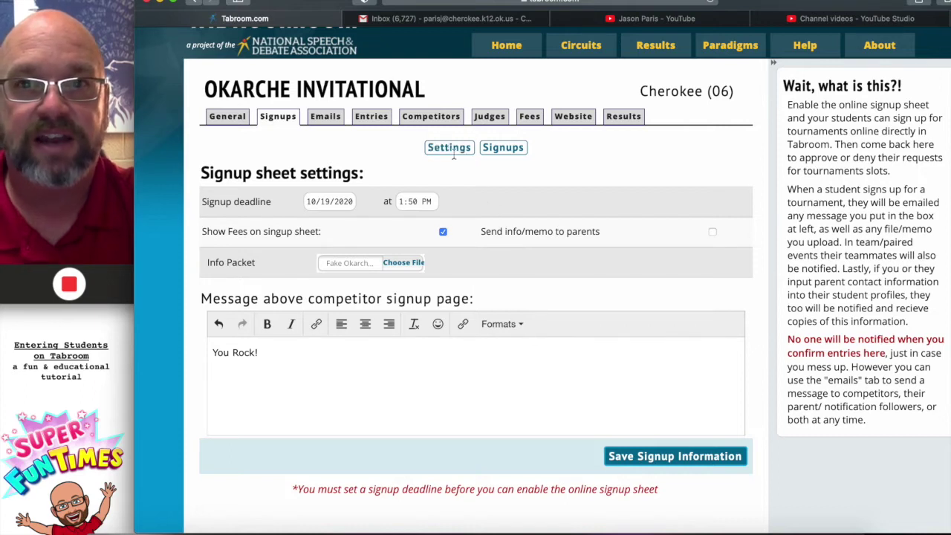
Save the settings, switch 'Signup sheet open' to Y, and save the signup information.
{"action": "left_click", "coordinate": [663, 457]}
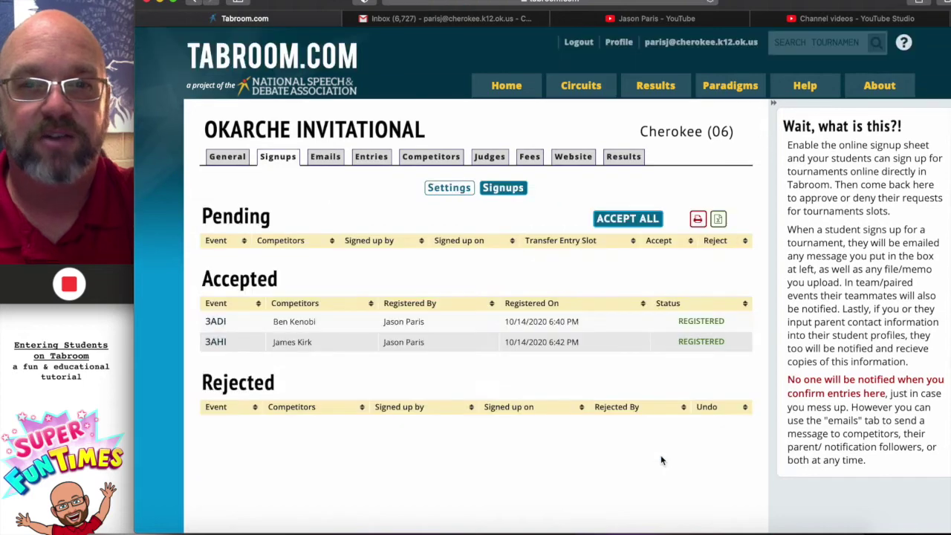
{"action": "left_click", "coordinate": [449, 186]}
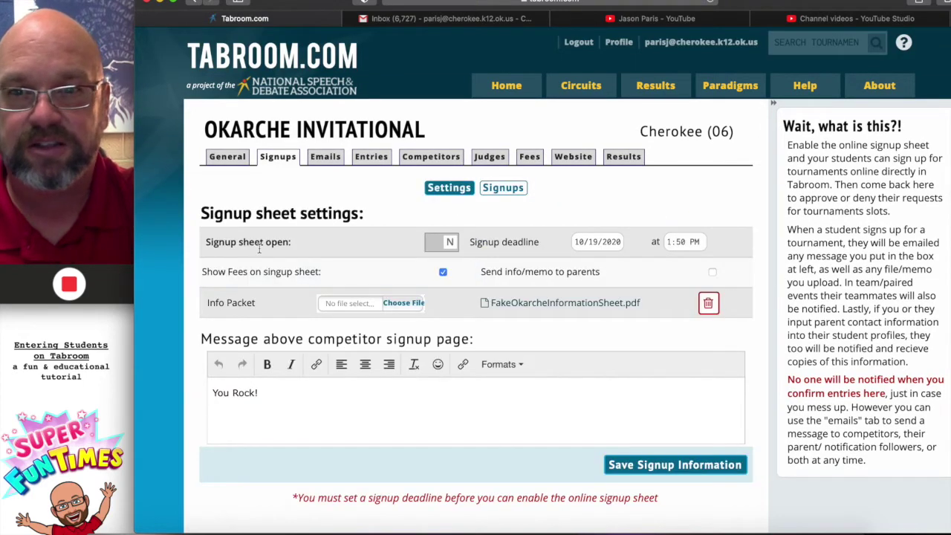
{"action": "left_click", "coordinate": [434, 245]}
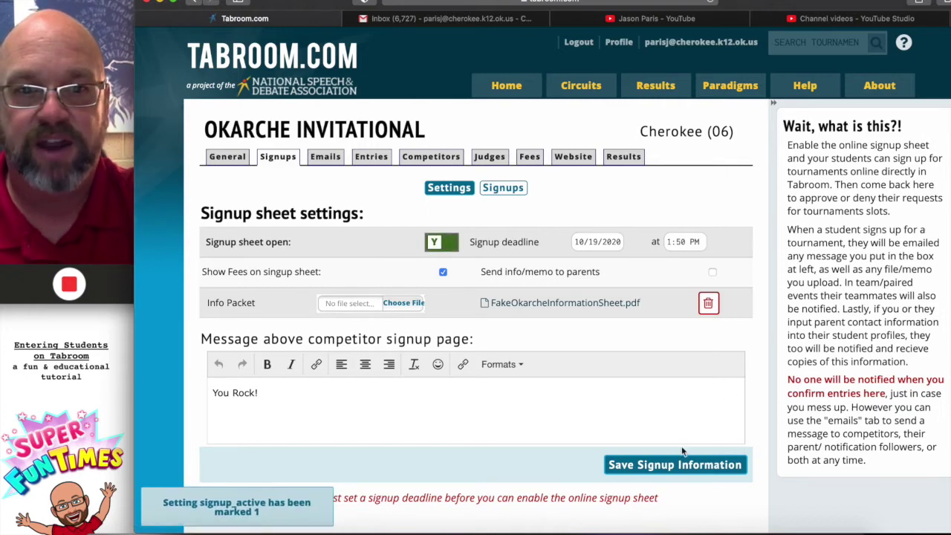
{"action": "left_click", "coordinate": [666, 467]}
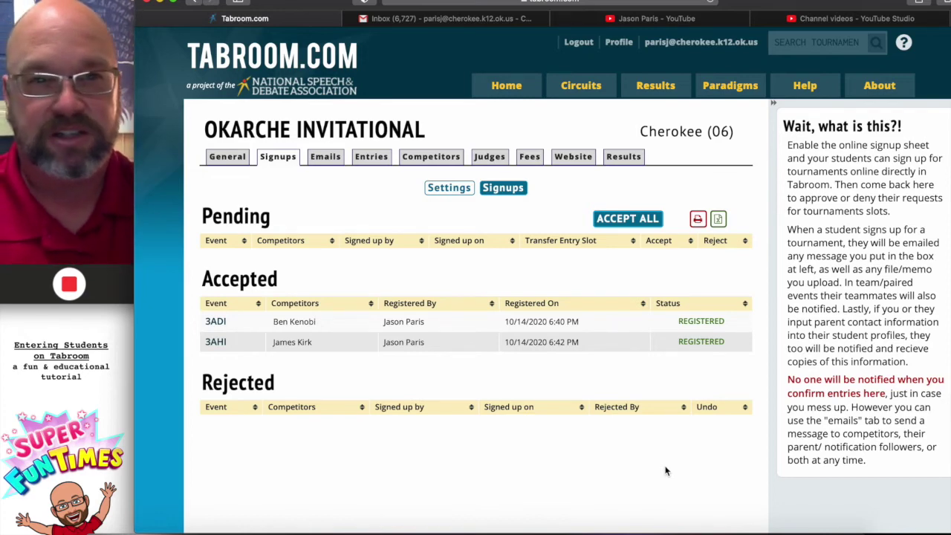
Log out of the coach account and sign in with the student's saved login.
{"action": "left_click", "coordinate": [584, 45]}
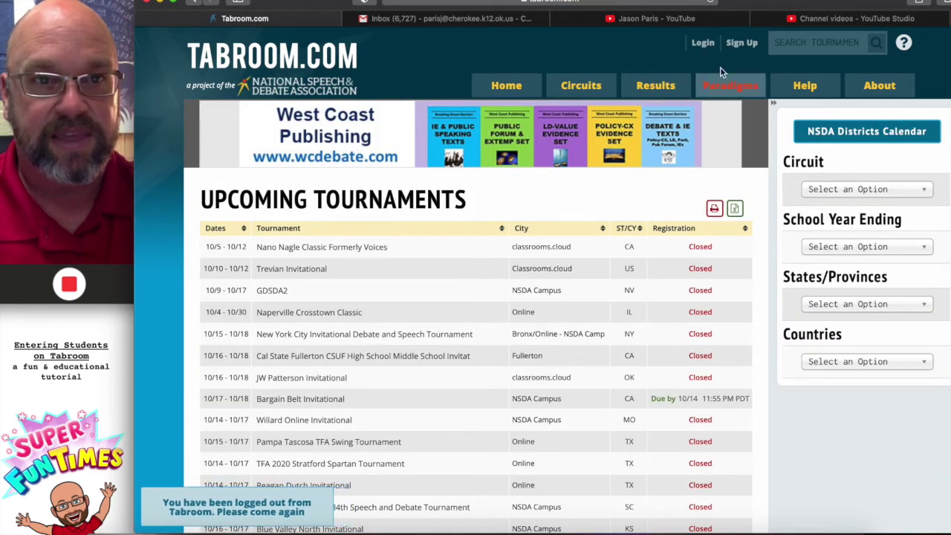
{"action": "left_click", "coordinate": [702, 42]}
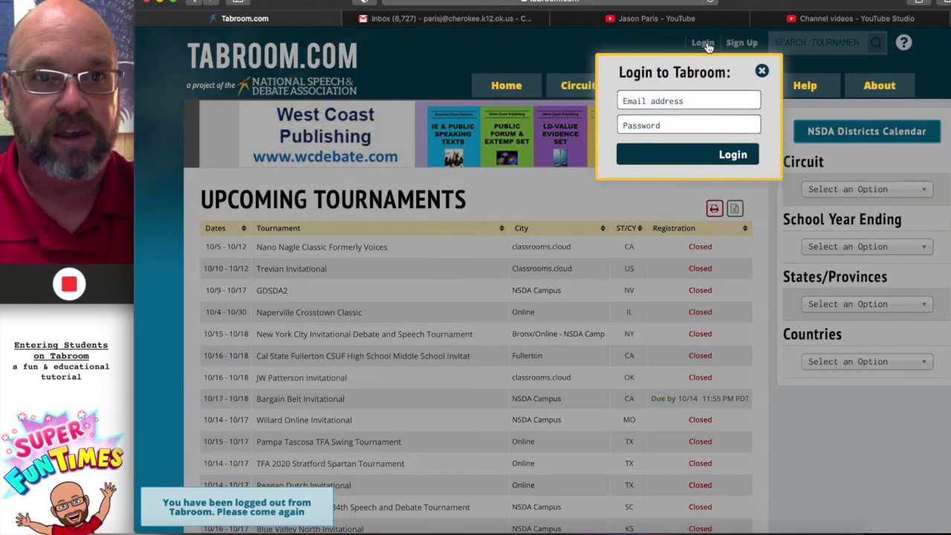
{"action": "left_click", "coordinate": [673, 104]}
{"action": "type", "text": "jas"}
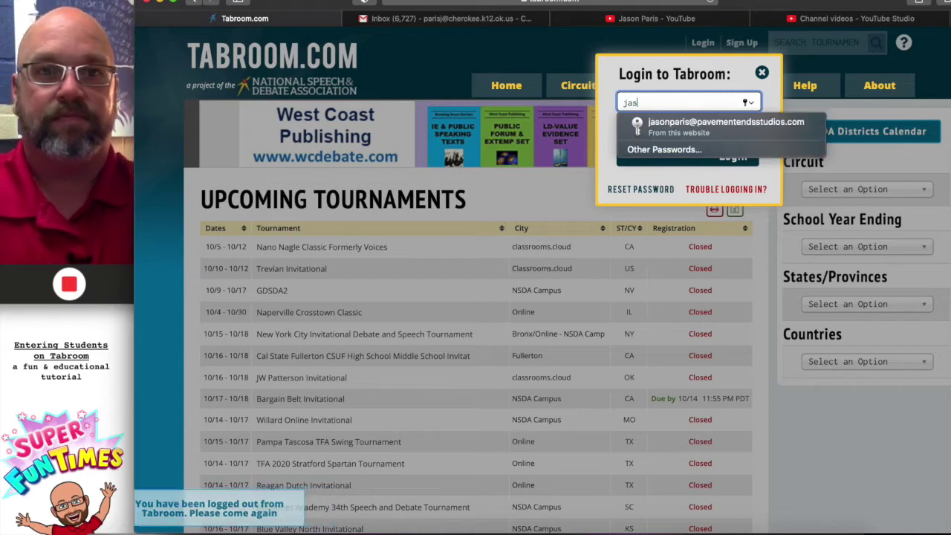
{"action": "type", "text": "on"}
{"action": "left_click", "coordinate": [684, 127]}
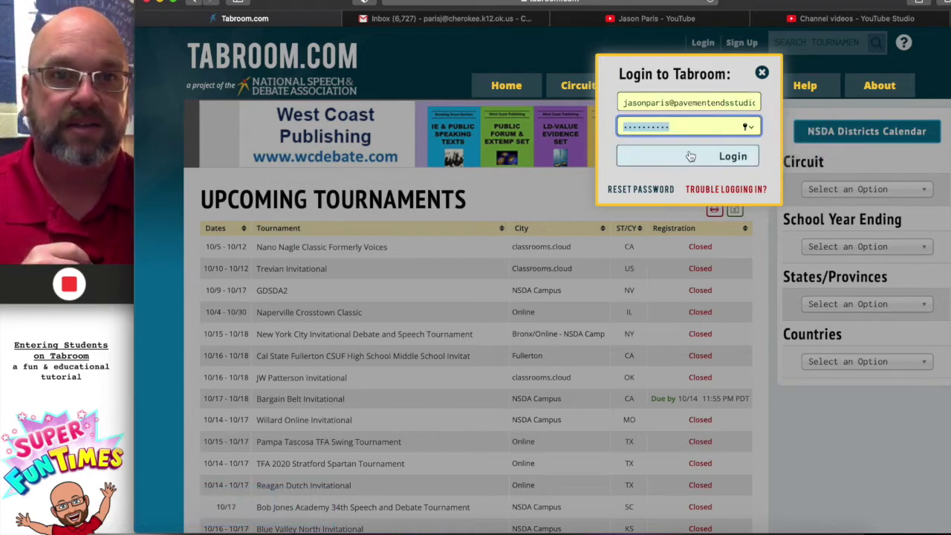
{"action": "left_click", "coordinate": [690, 156]}
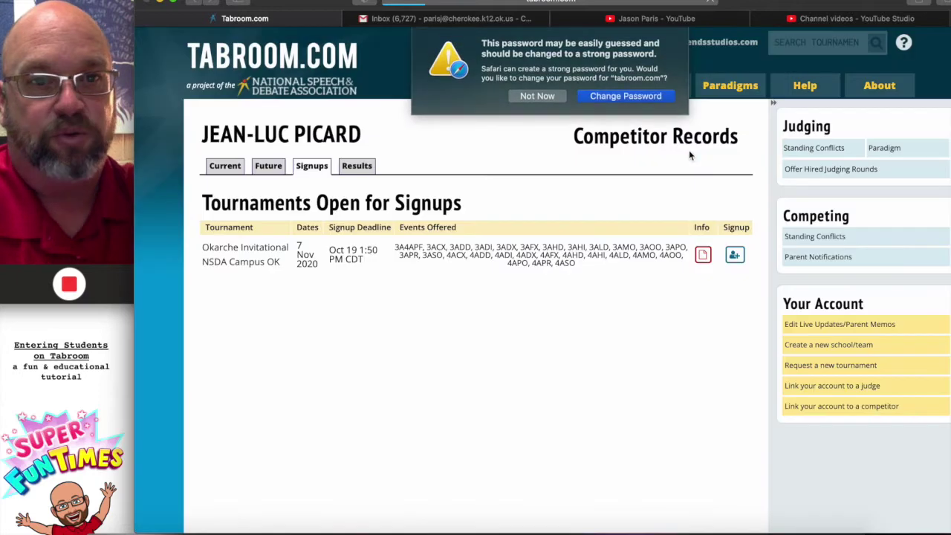
{"action": "left_click", "coordinate": [551, 97]}
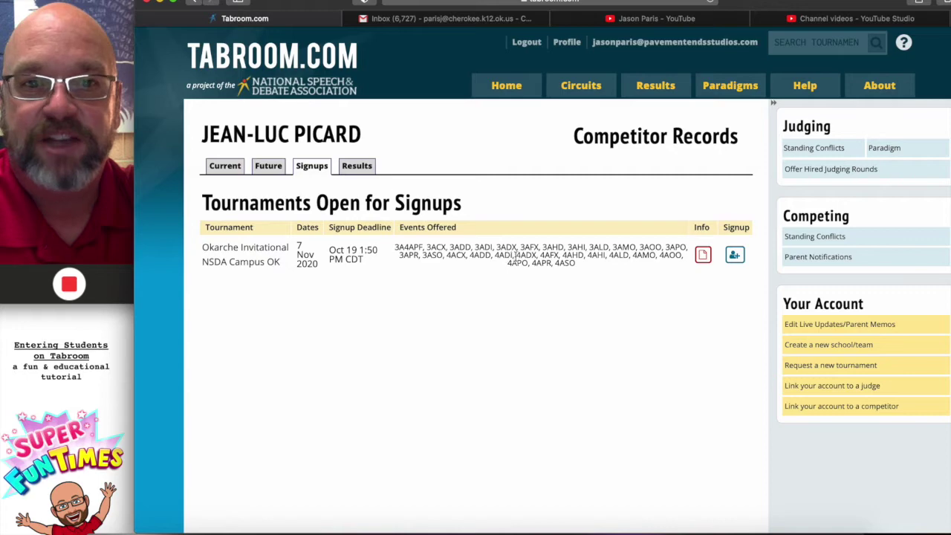
{"action": "left_click", "coordinate": [701, 256]}
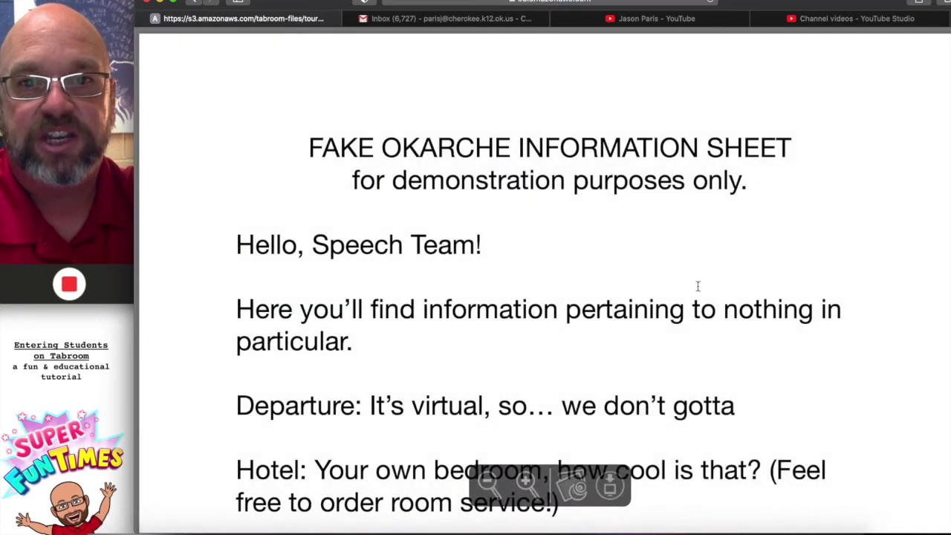
{"action": "scroll", "coordinate": [691, 315], "scroll_direction": "down", "scroll_amount": 1}
{"action": "scroll", "coordinate": [691, 315], "scroll_direction": "down", "scroll_amount": 5}
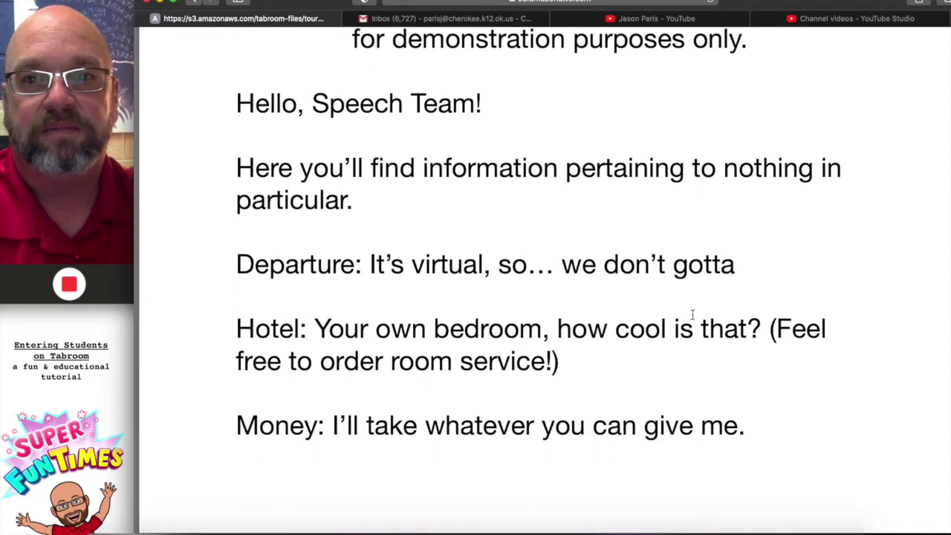
{"action": "scroll", "coordinate": [692, 315], "scroll_direction": "up", "scroll_amount": 5}
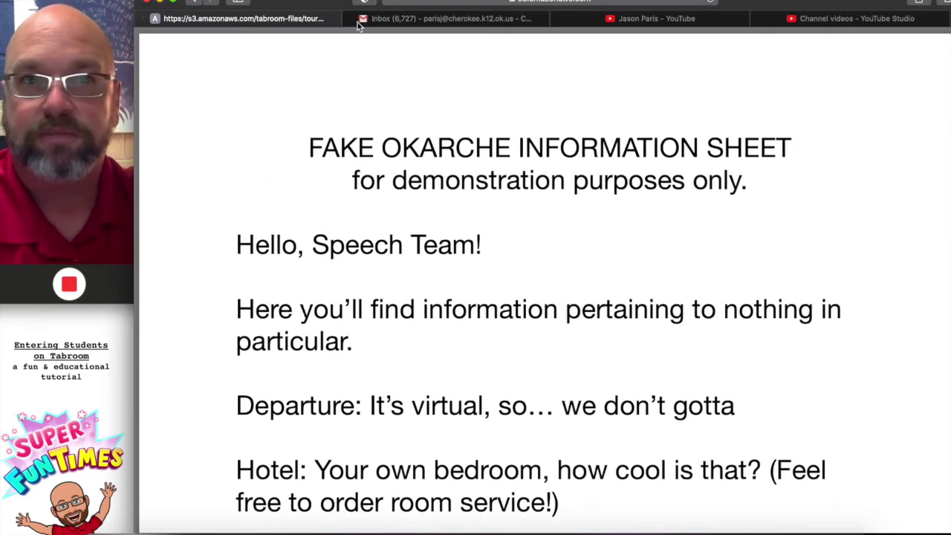
{"action": "left_click", "coordinate": [202, 3]}
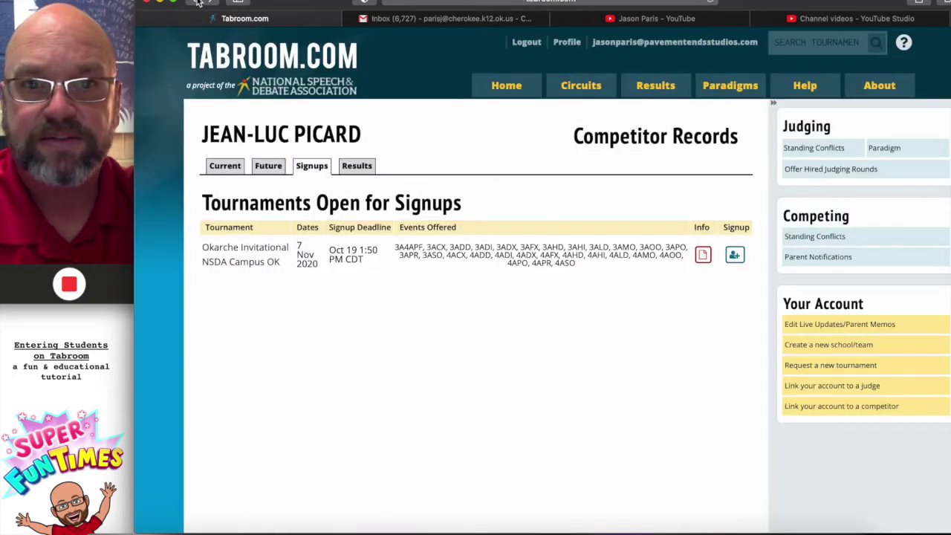
Sign up for the Okarche Invitational in the 3A Original Oratory event.
{"action": "left_click", "coordinate": [199, 3]}
{"action": "left_click", "coordinate": [215, 2]}
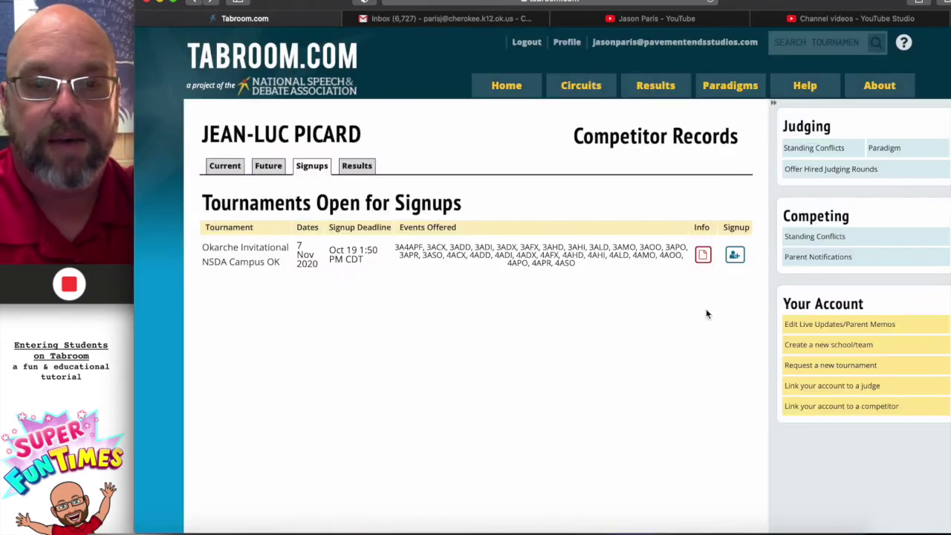
{"action": "left_click", "coordinate": [739, 257]}
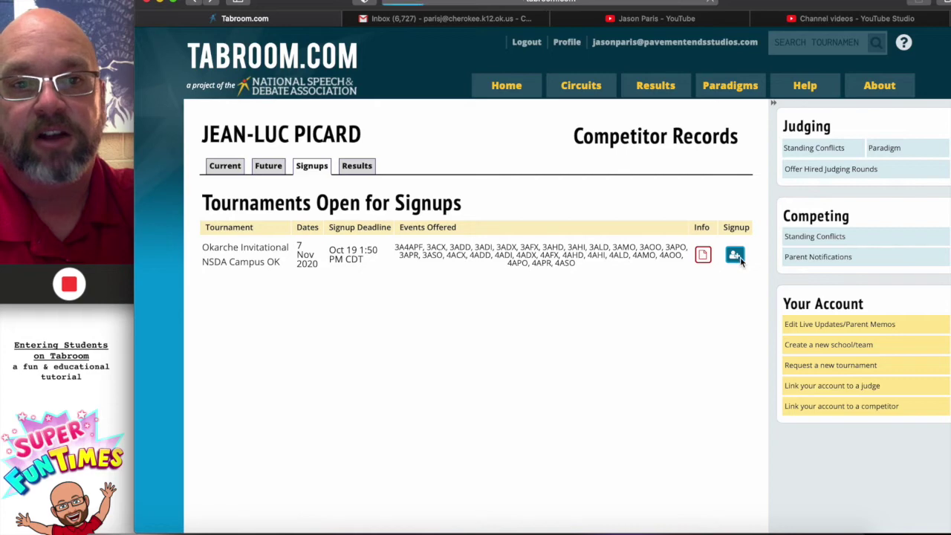
{"action": "scroll", "coordinate": [580, 327], "scroll_direction": "down", "scroll_amount": 1}
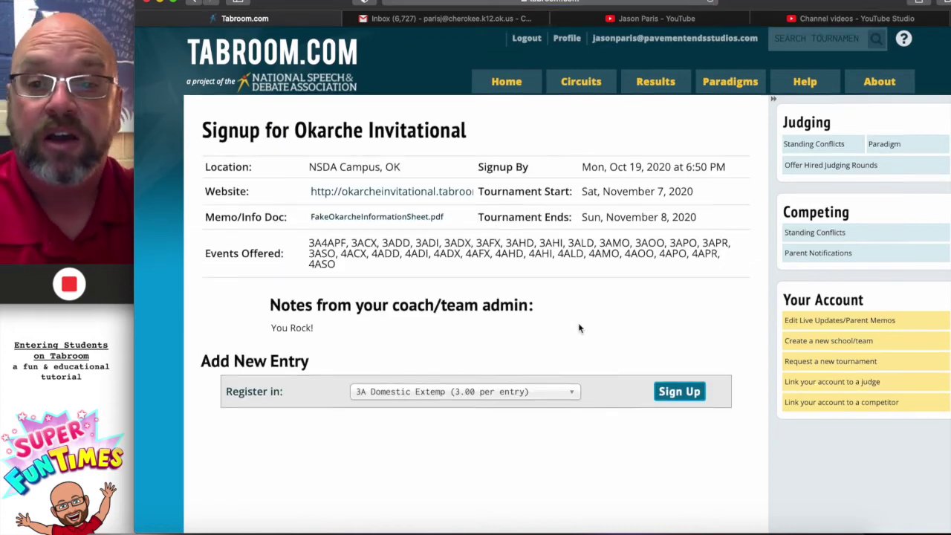
{"action": "scroll", "coordinate": [579, 328], "scroll_direction": "down", "scroll_amount": 3}
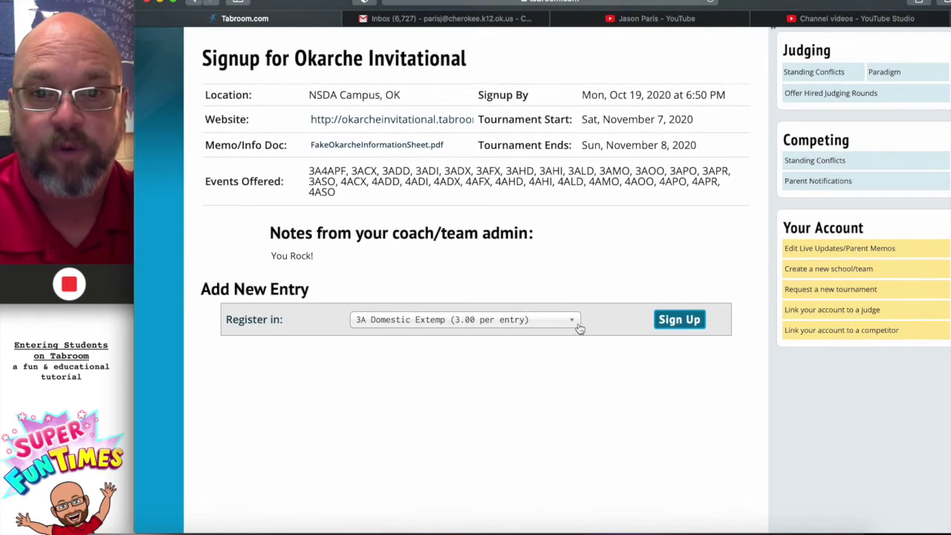
{"action": "left_click", "coordinate": [572, 324]}
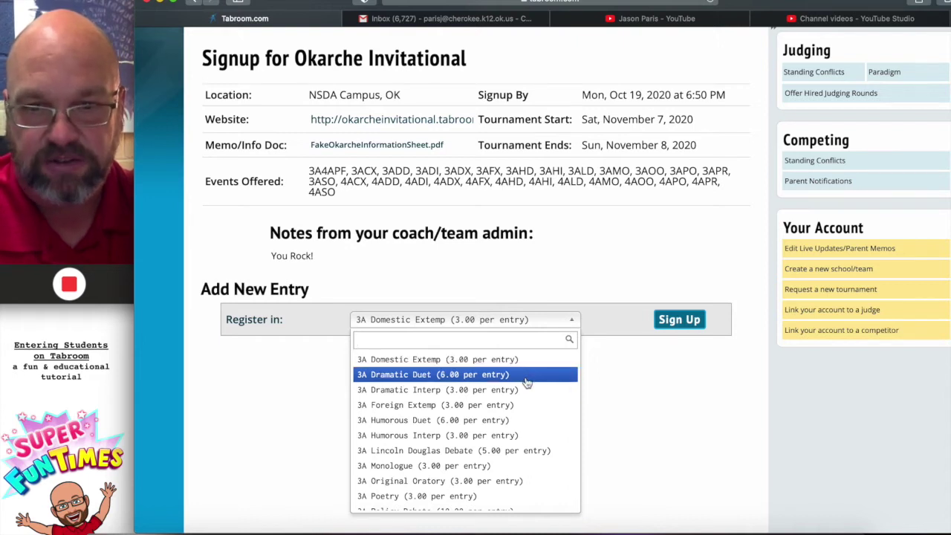
{"action": "scroll", "coordinate": [505, 418], "scroll_direction": "down", "scroll_amount": 2}
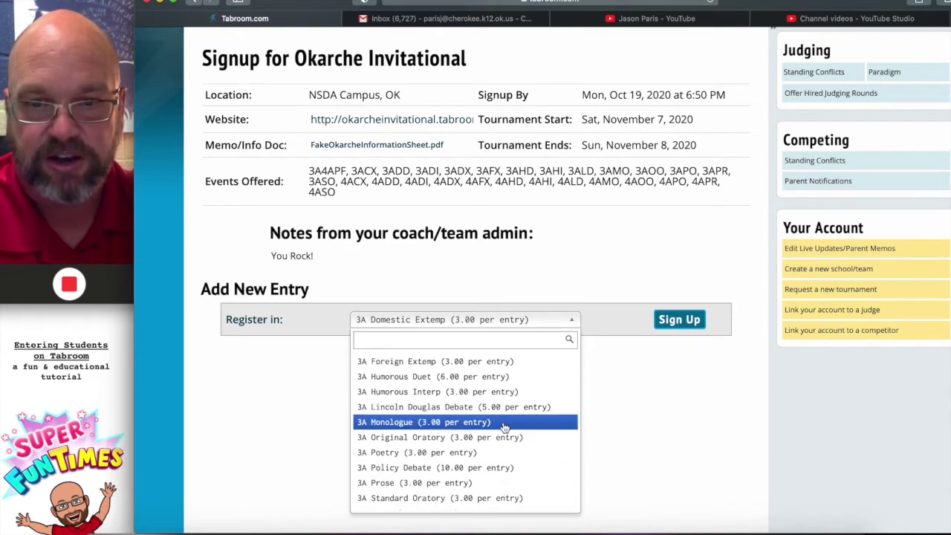
{"action": "left_click", "coordinate": [443, 438]}
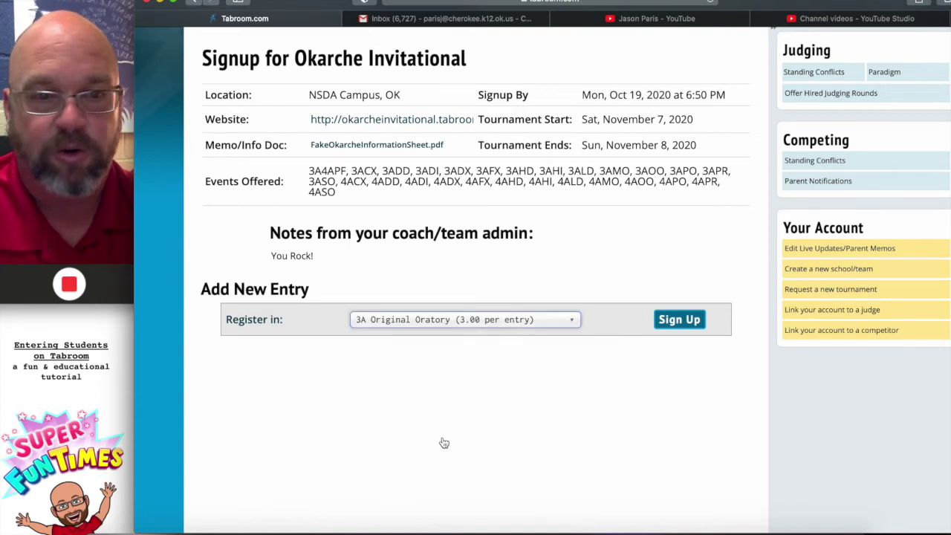
{"action": "left_click", "coordinate": [677, 319]}
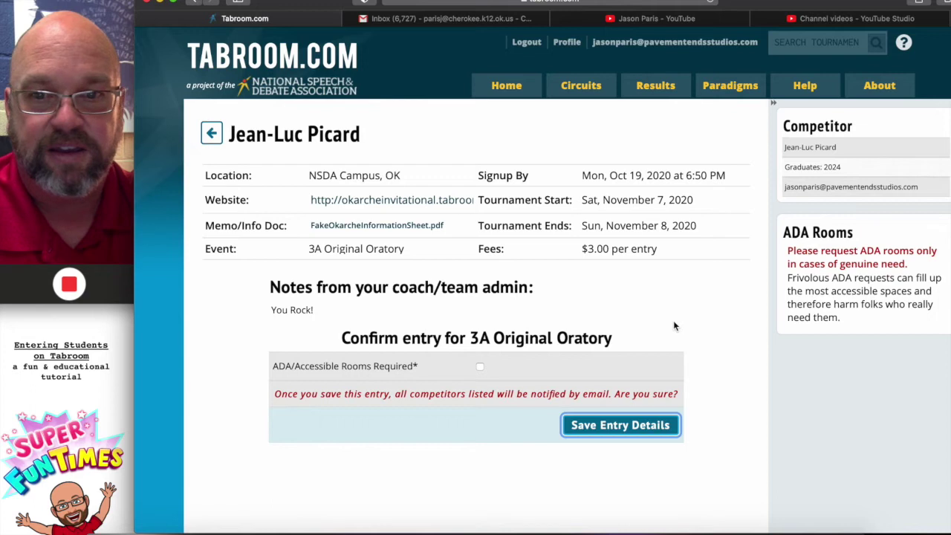
Save the entry details so the 3AOO entry appears as Pending.
{"action": "scroll", "coordinate": [674, 325], "scroll_direction": "down", "scroll_amount": 1}
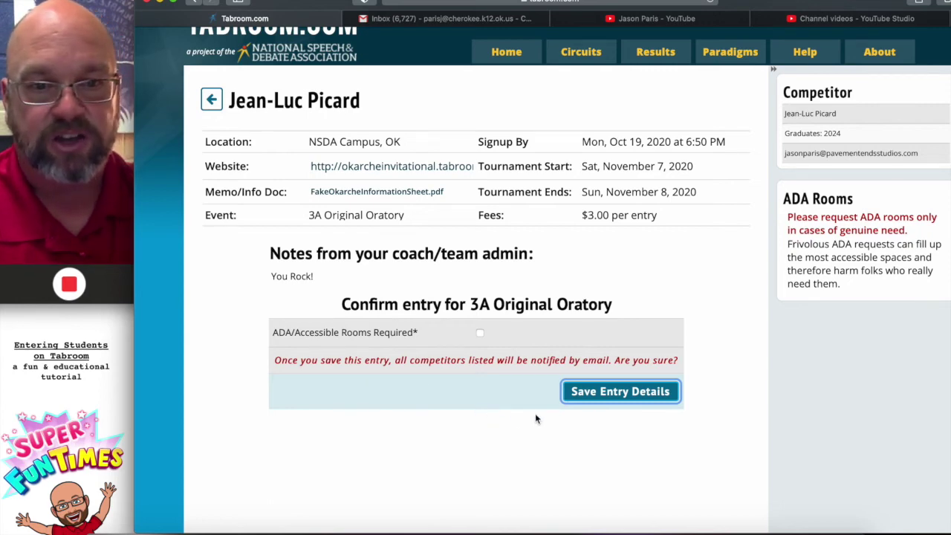
{"action": "left_click", "coordinate": [602, 399]}
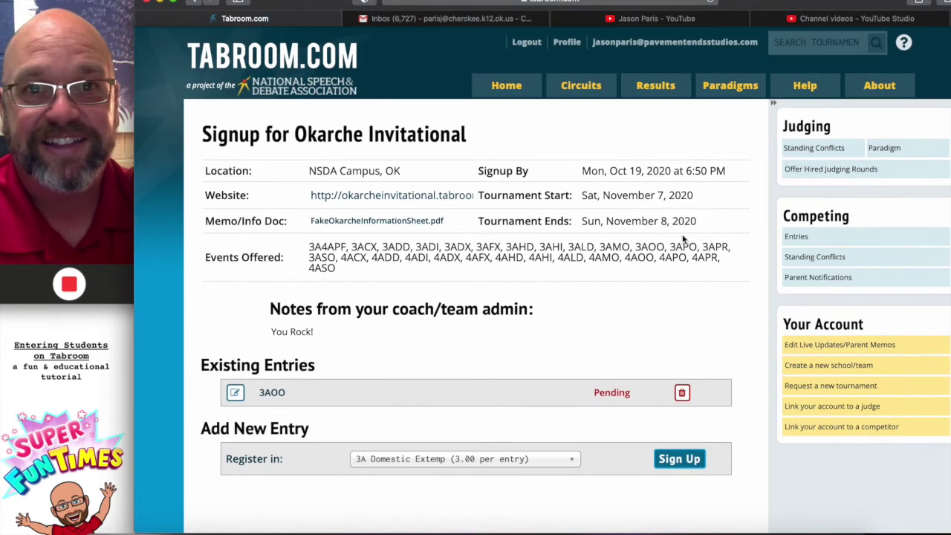
Log out of the student account and try filling the login form from saved passwords.
{"action": "left_click", "coordinate": [529, 41]}
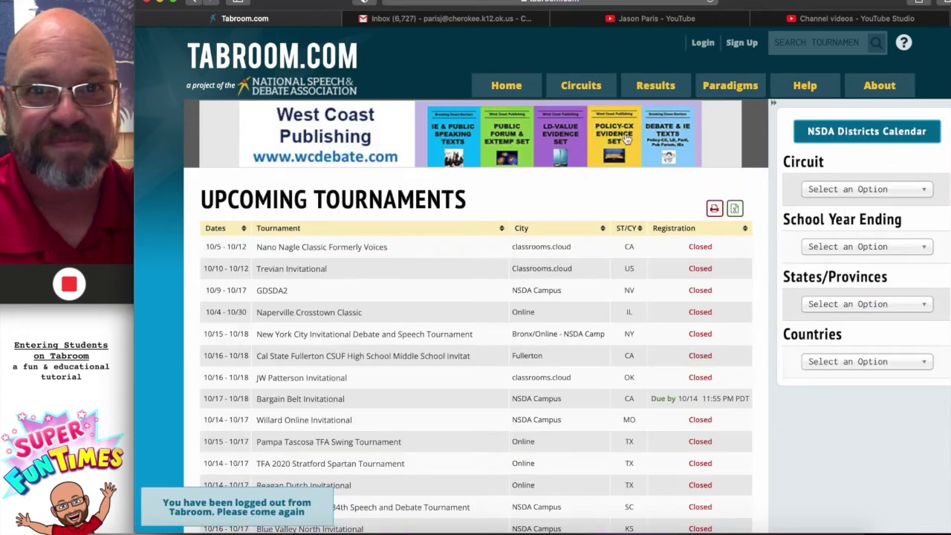
{"action": "left_click", "coordinate": [704, 43]}
{"action": "left_click", "coordinate": [671, 102]}
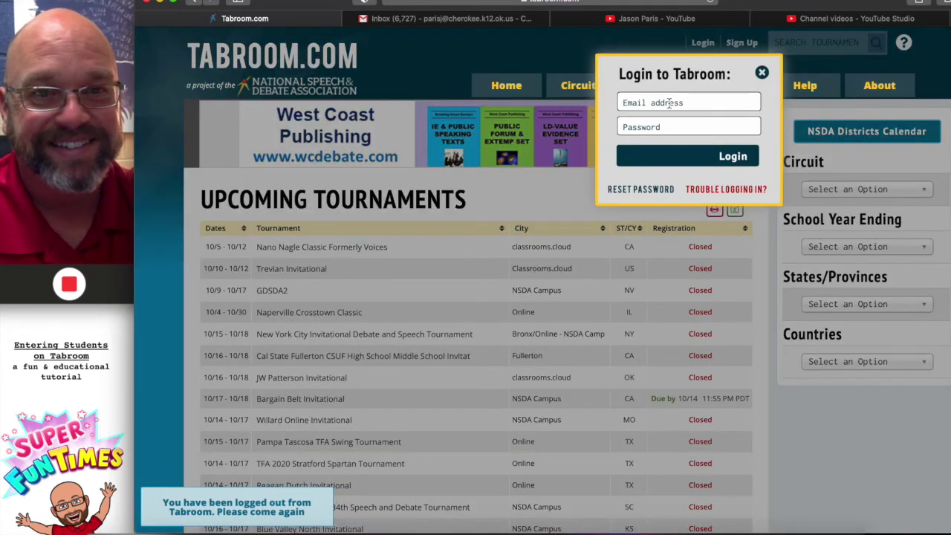
{"action": "left_click", "coordinate": [674, 127]}
{"action": "left_click", "coordinate": [693, 102]}
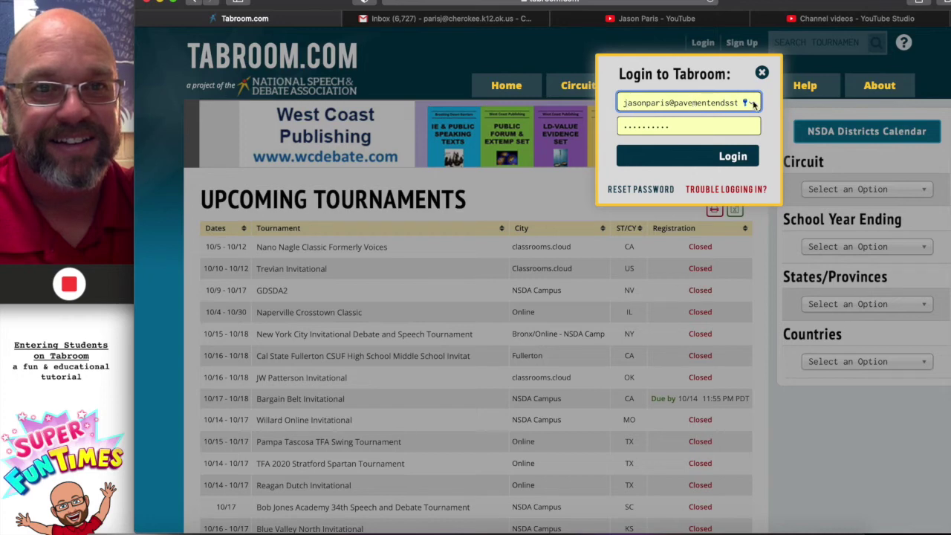
{"action": "left_click", "coordinate": [753, 104]}
{"action": "left_click", "coordinate": [698, 156]}
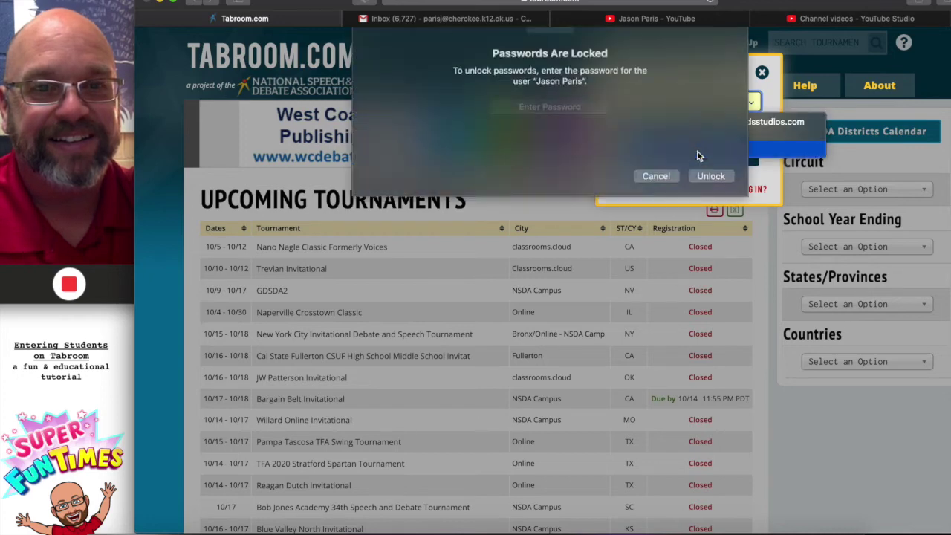
{"action": "left_click", "coordinate": [649, 221]}
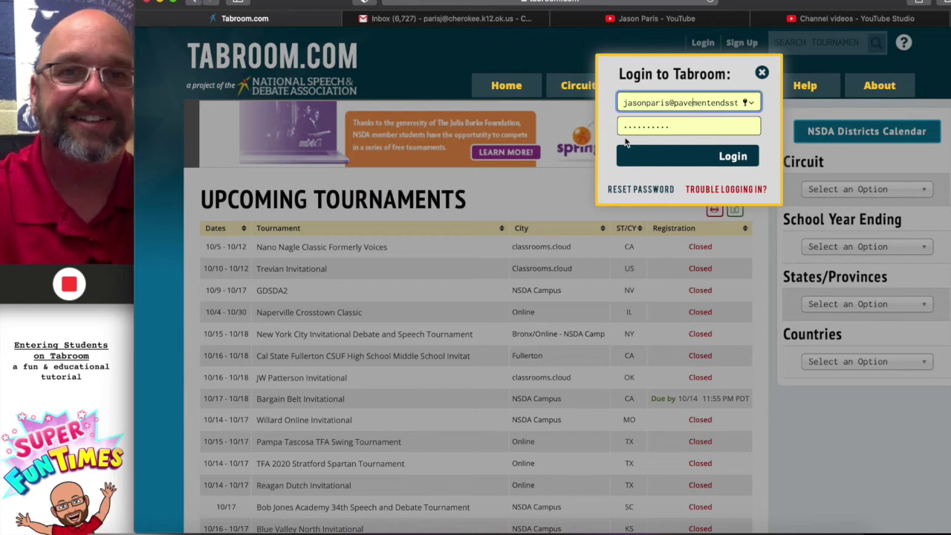
Re-enter the coach's e-mail, accept the saved login, and sign in.
{"action": "left_click_drag", "start_coordinate": [621, 101], "coordinate": [795, 113]}
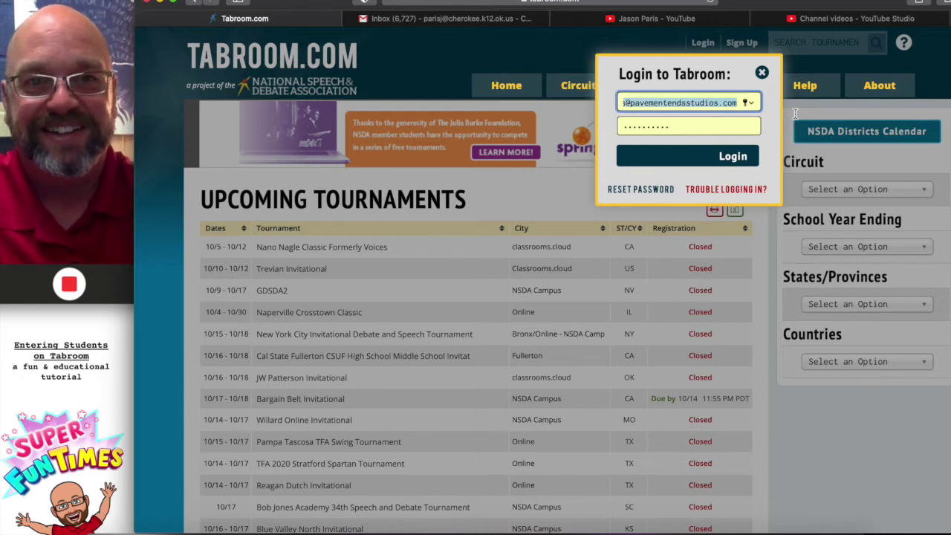
{"action": "type", "text": "ari"}
{"action": "key", "text": "BackSpace"}
{"action": "type", "text": "parisj"}
{"action": "key", "text": "Down"}
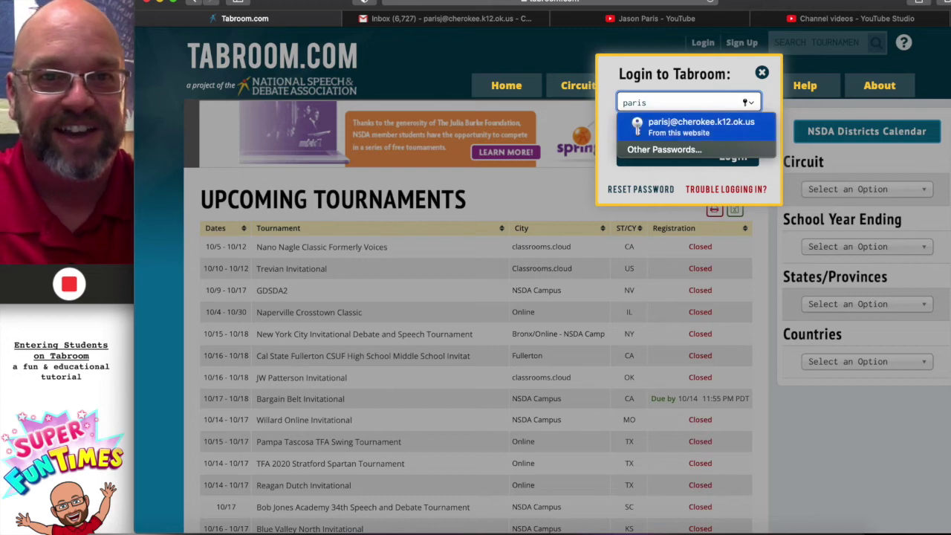
{"action": "key", "text": "Return"}
{"action": "left_click", "coordinate": [725, 164]}
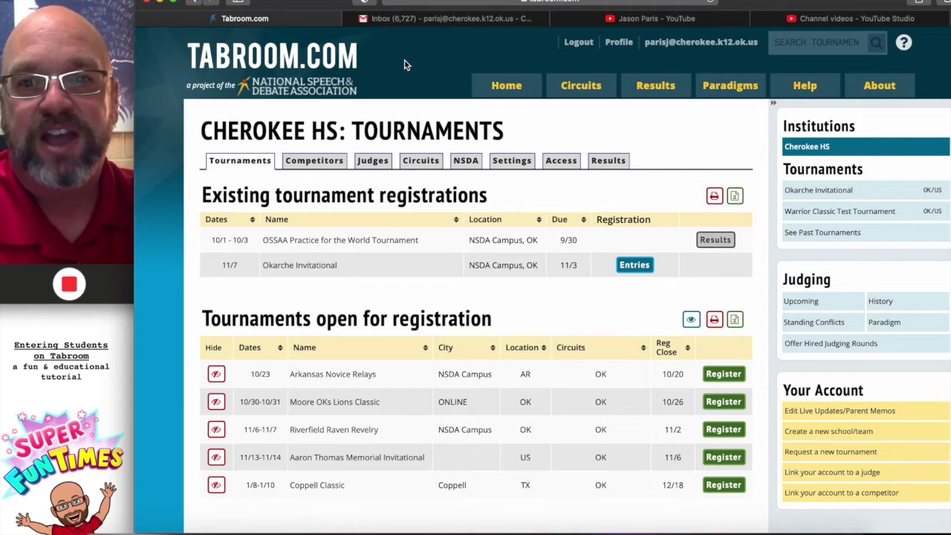
Glance at OSSAA Practice results, then open the Okarche Invitational registration.
{"action": "scroll", "coordinate": [404, 65], "scroll_direction": "down", "scroll_amount": 1}
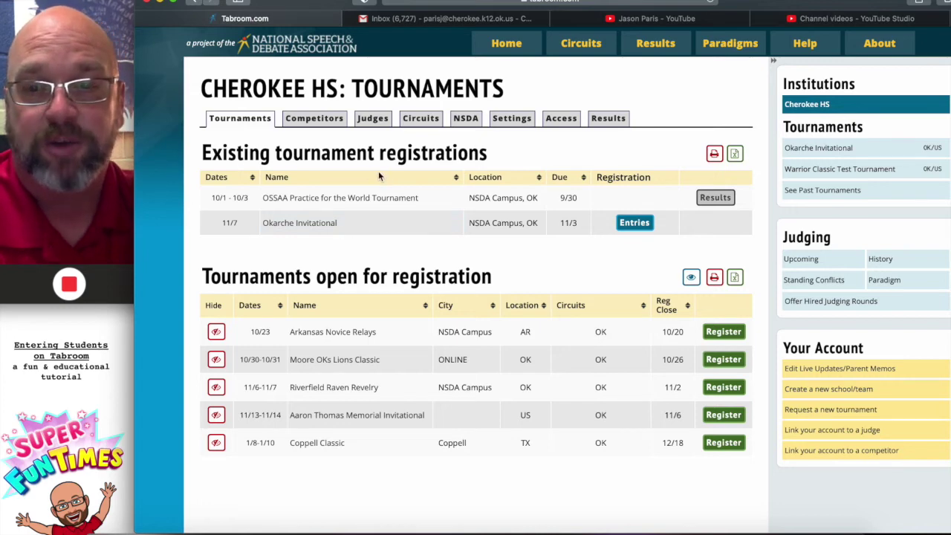
{"action": "left_click", "coordinate": [714, 199]}
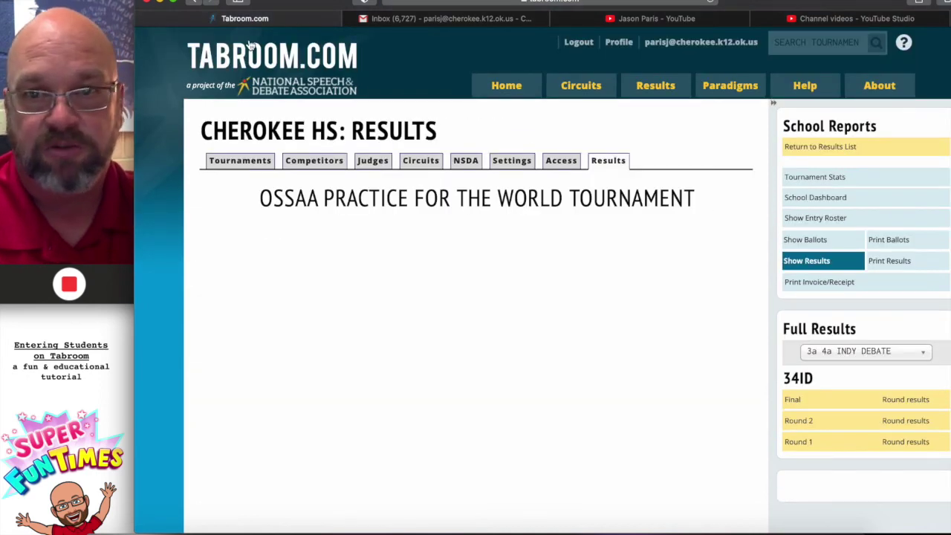
{"action": "left_click", "coordinate": [196, 5]}
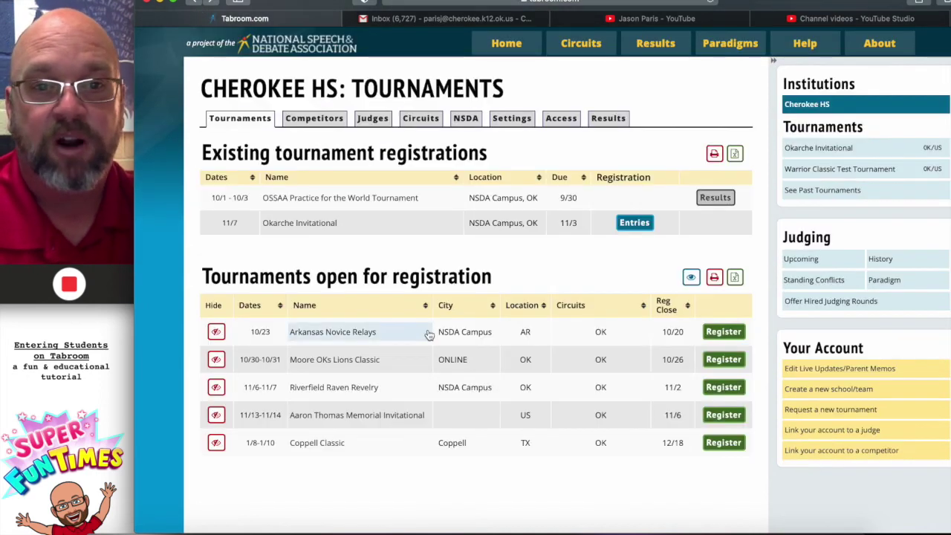
{"action": "left_click", "coordinate": [346, 233]}
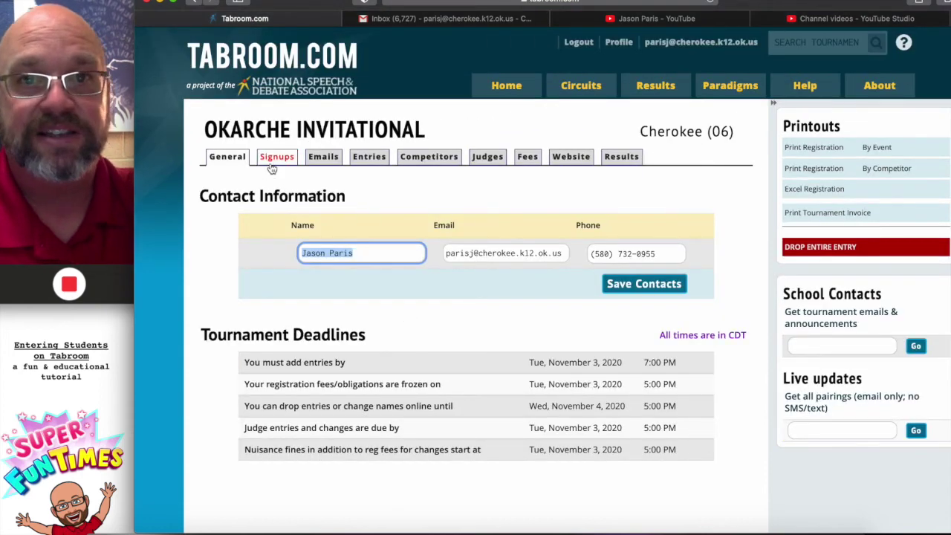
Accept the pending 3AOO Original Oratory signup in the Signups list.
{"action": "left_click", "coordinate": [276, 159]}
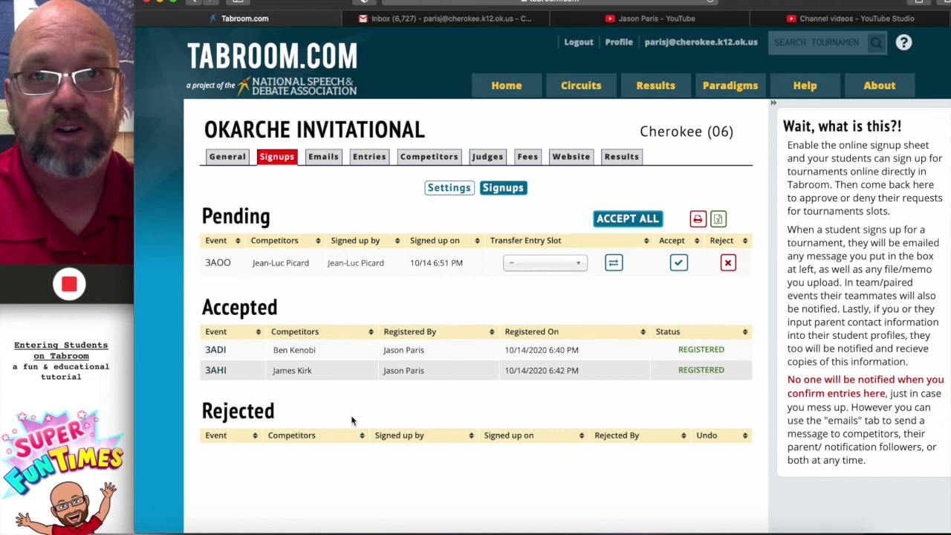
{"action": "scroll", "coordinate": [510, 415], "scroll_direction": "down", "scroll_amount": 2}
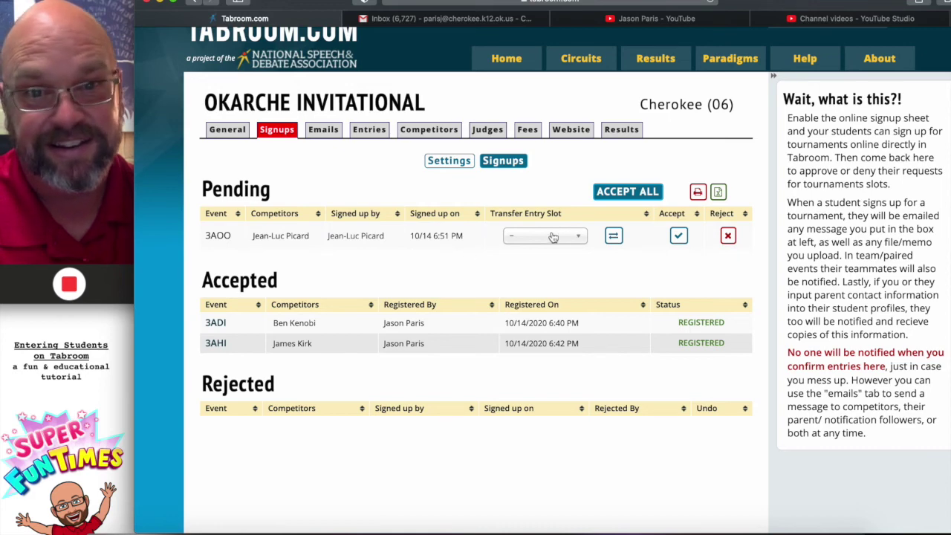
{"action": "left_click", "coordinate": [679, 236]}
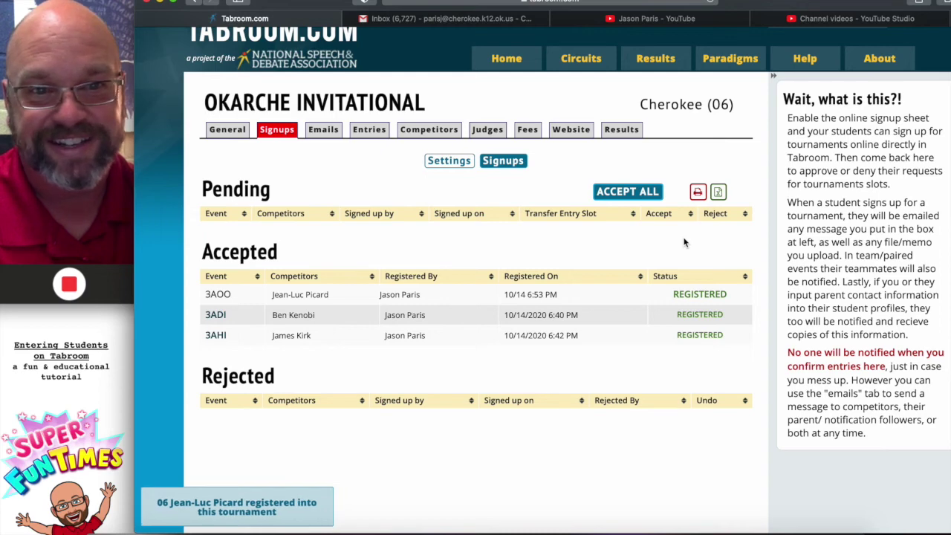
{"action": "scroll", "coordinate": [579, 436], "scroll_direction": "down", "scroll_amount": 1}
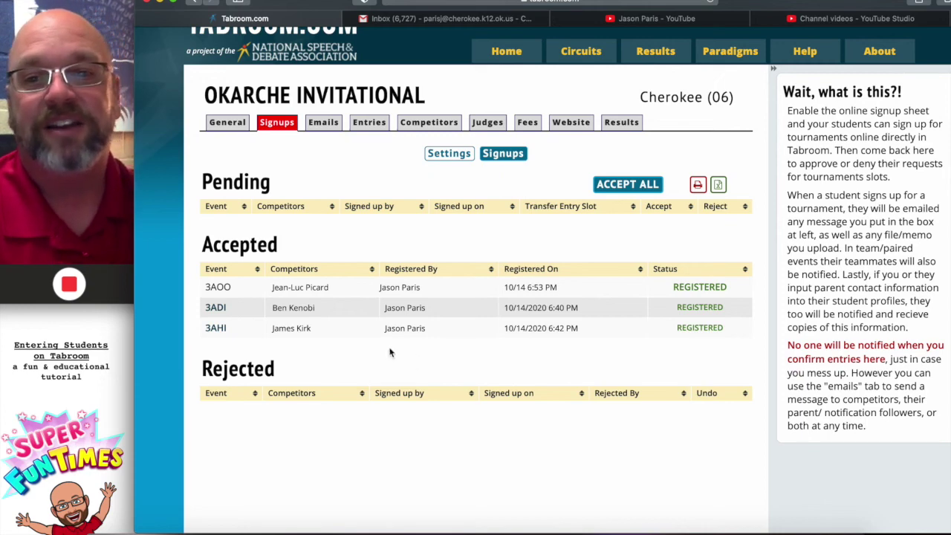
{"action": "left_click", "coordinate": [373, 127]}
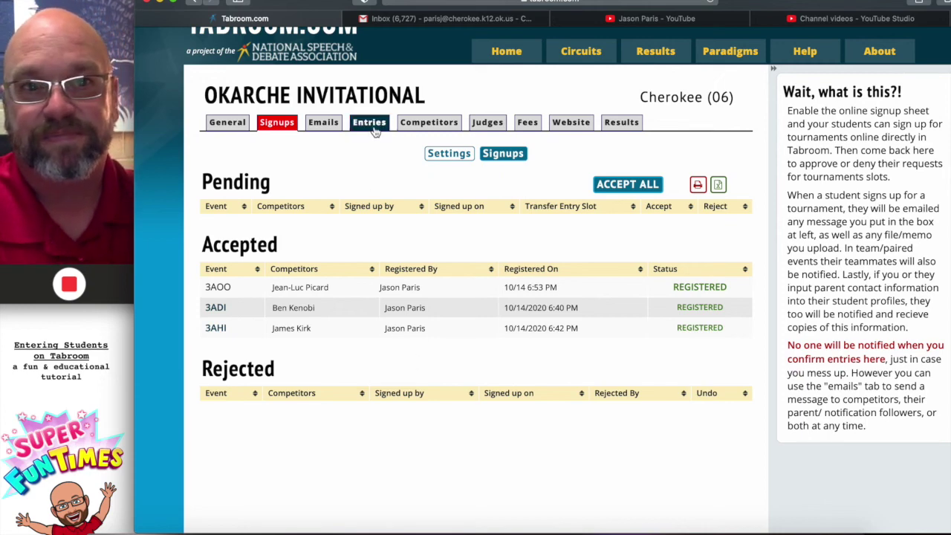
Review the 3AOO Original Oratory entry's details, then check the competitors list shows 3ADI, 3AHI and 3AOO.
{"action": "scroll", "coordinate": [480, 343], "scroll_direction": "down", "scroll_amount": 2}
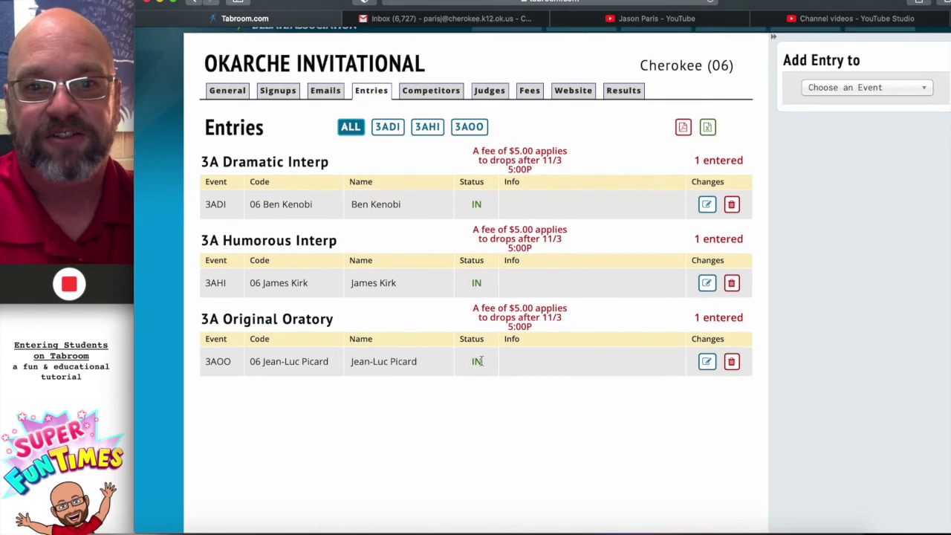
{"action": "left_click", "coordinate": [707, 361]}
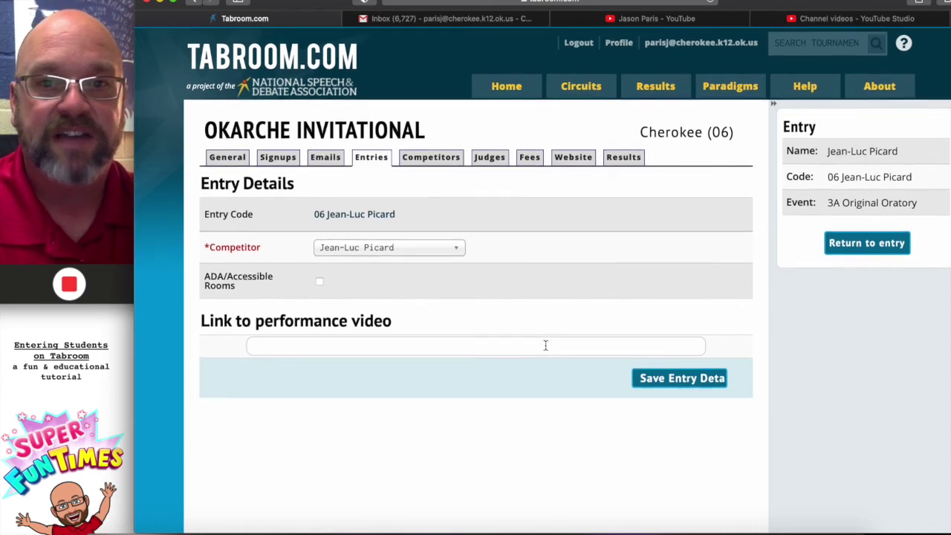
{"action": "left_click", "coordinate": [373, 160]}
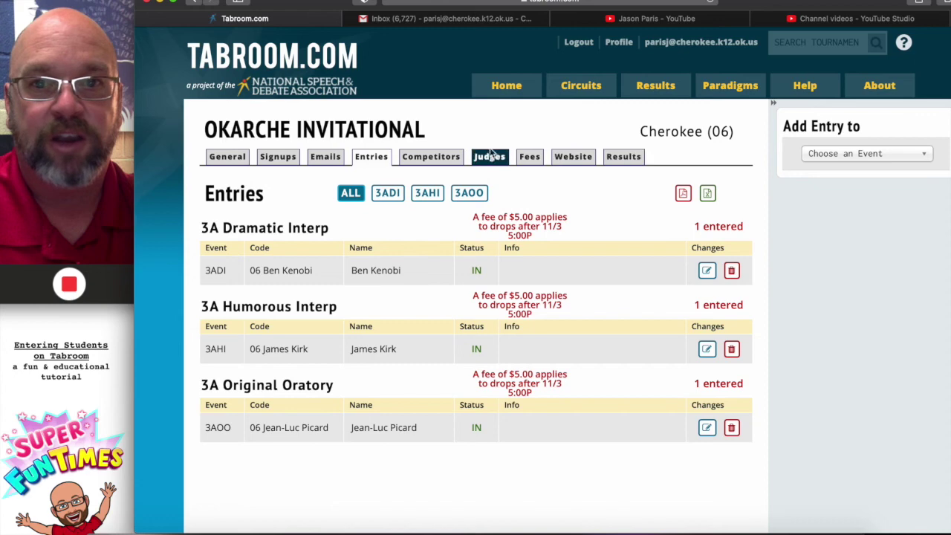
{"action": "left_click", "coordinate": [455, 158]}
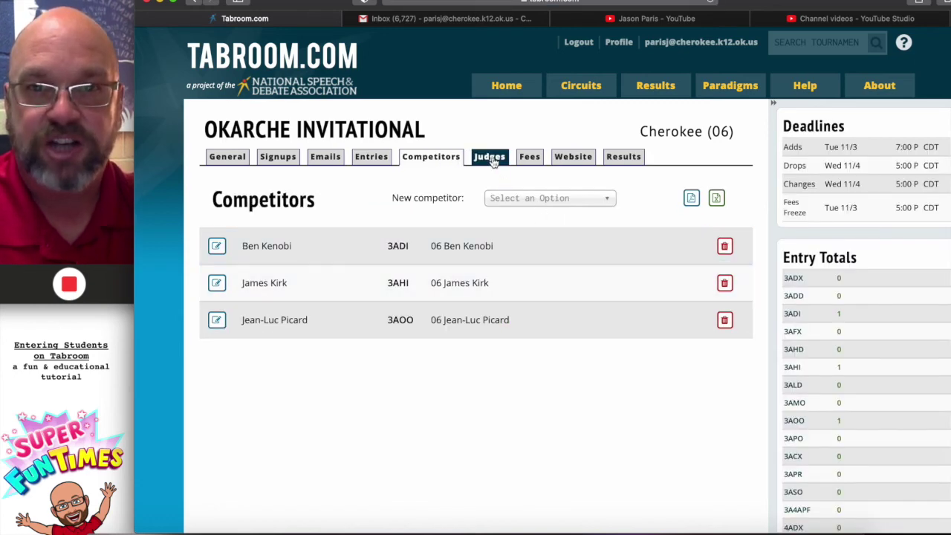
Verify the entry fees total 9.00 due, then return to Signups showing three accepted entries.
{"action": "left_click", "coordinate": [537, 164]}
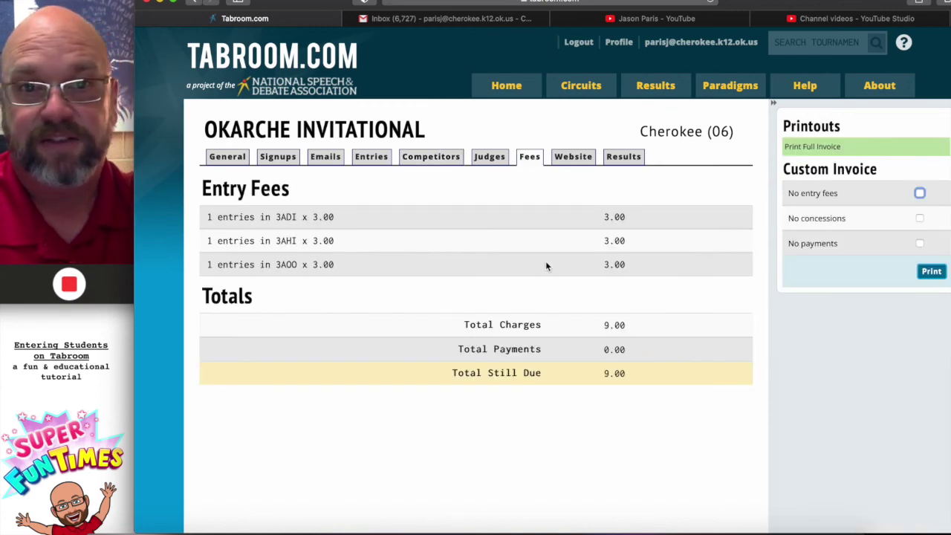
{"action": "left_click", "coordinate": [284, 157]}
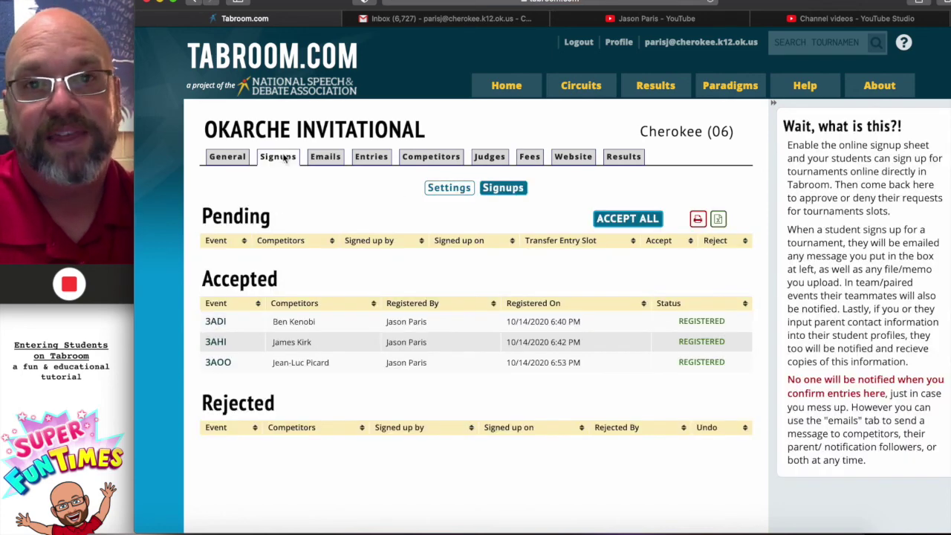